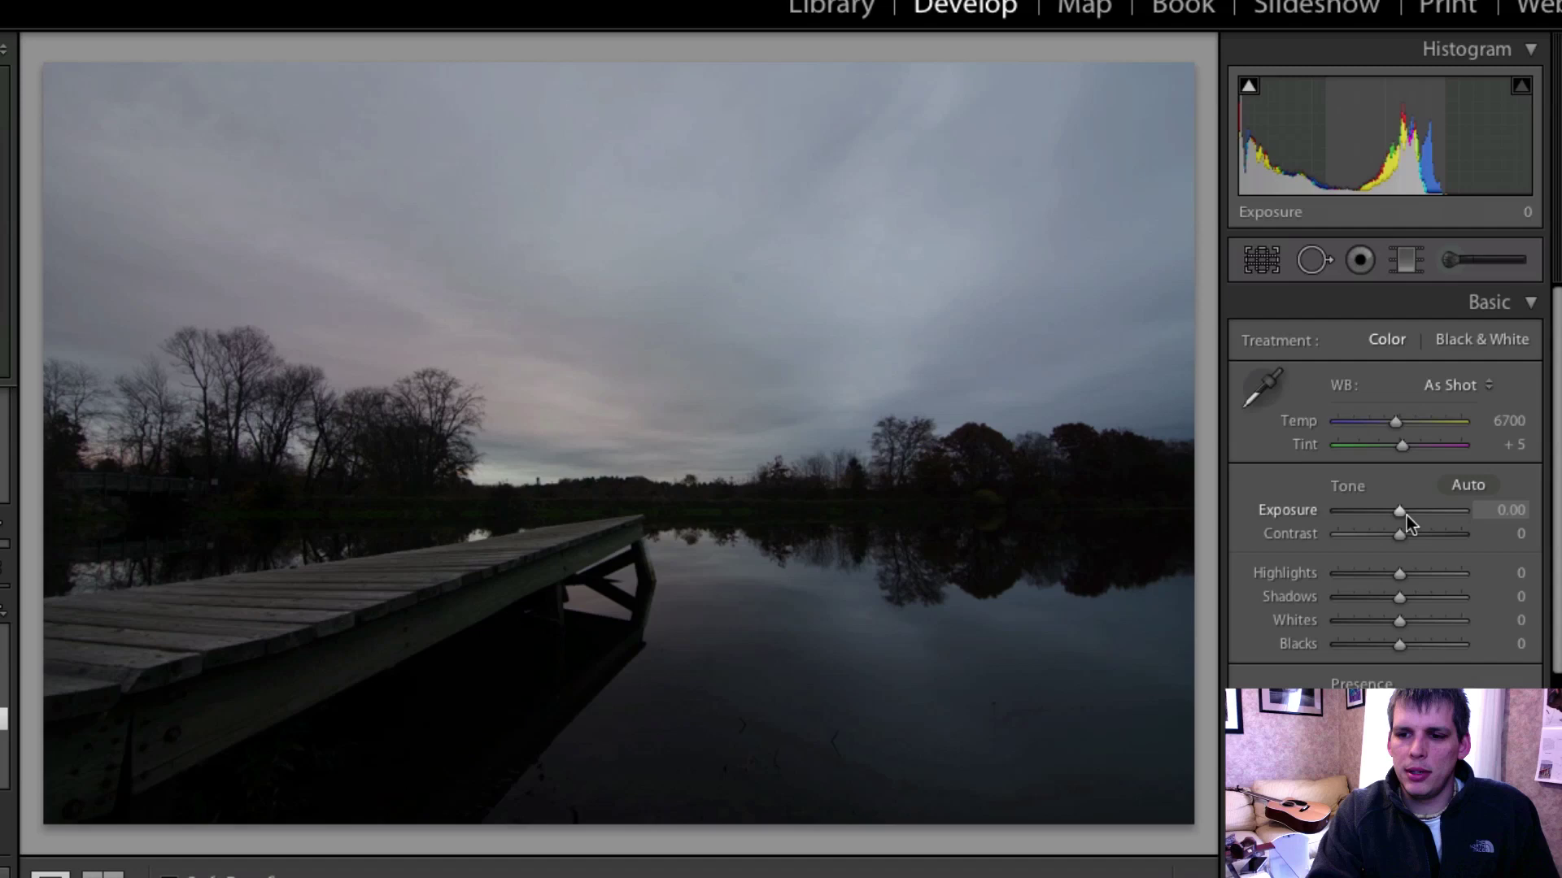
Step: Raise exposure to +1.70 and lay a graduated filter from the sky down to the horizon
left_click_drag(1406, 515, 1420, 511)
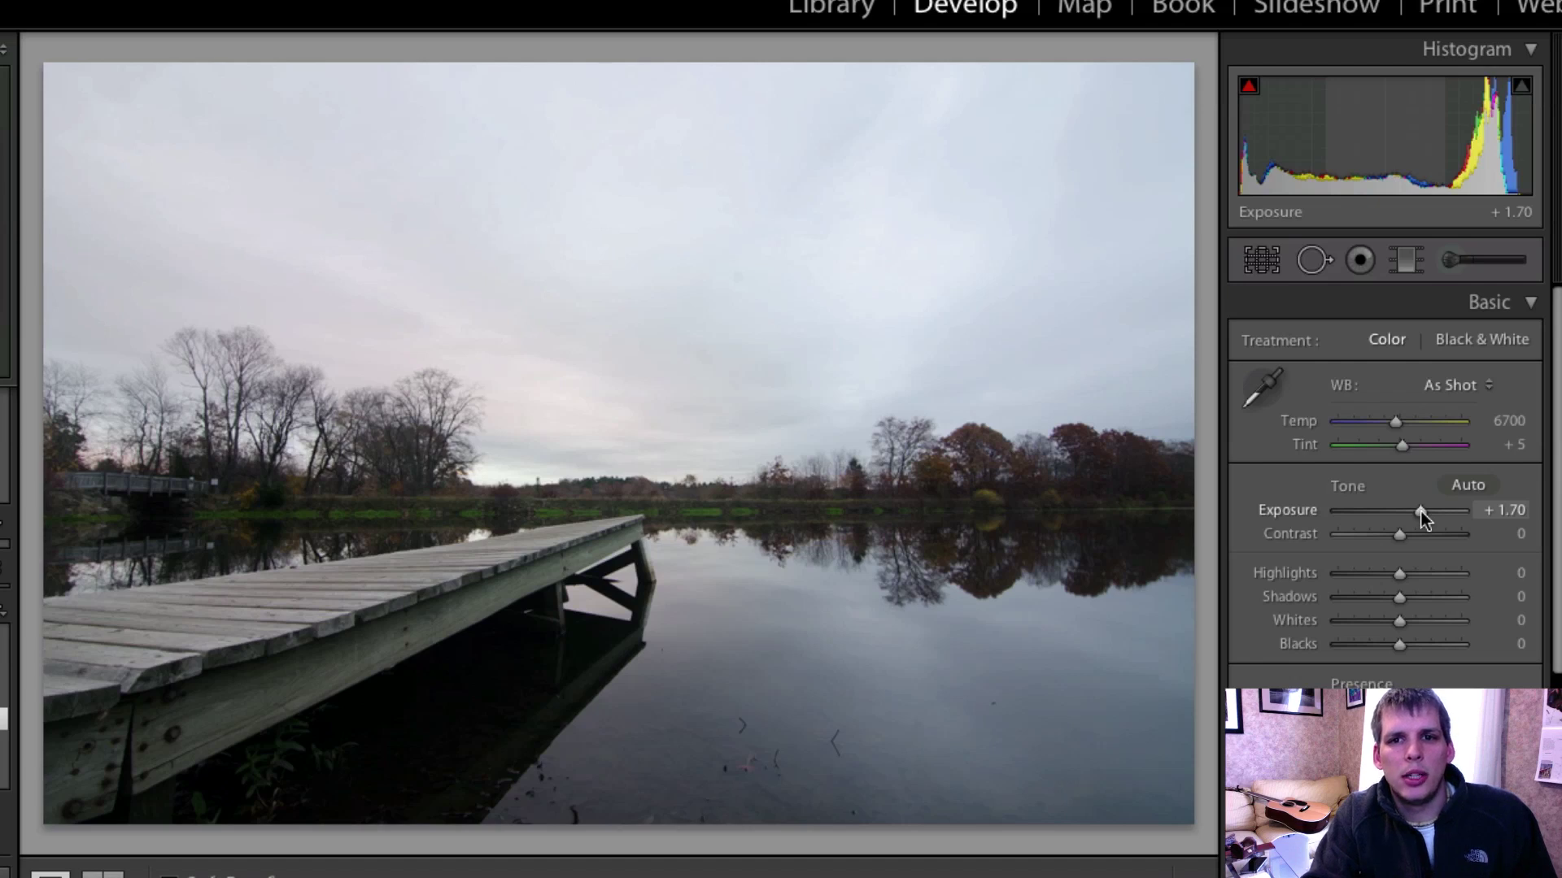
left_click(1406, 265)
left_click_drag(695, 130, 694, 819)
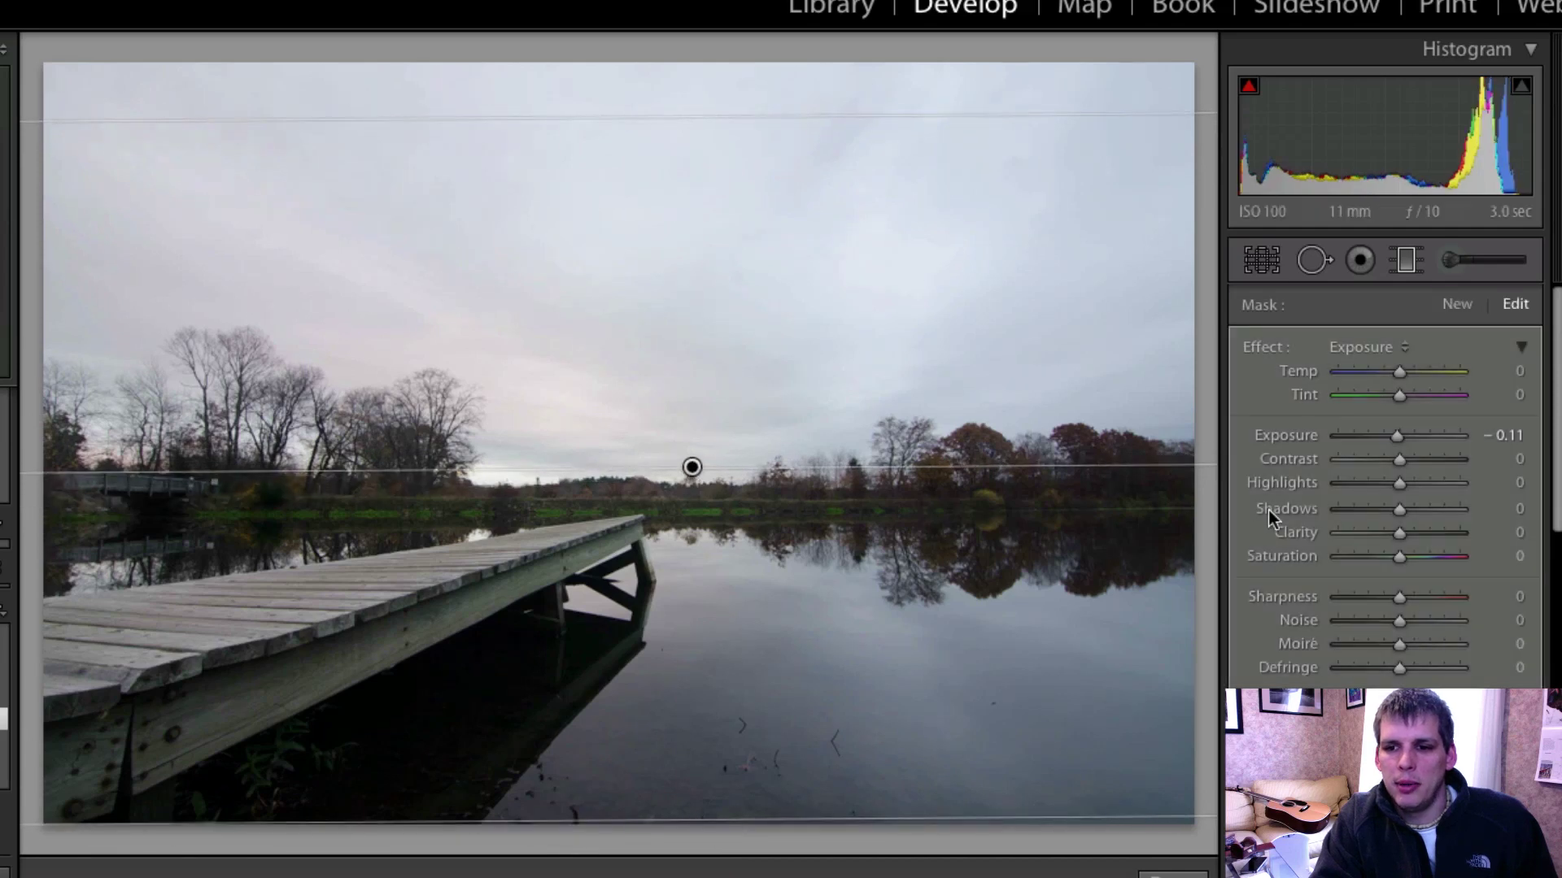
Step: Darken the graduated sky area to Exposure -1.96 and add Contrast 28
left_click_drag(1395, 440, 1366, 441)
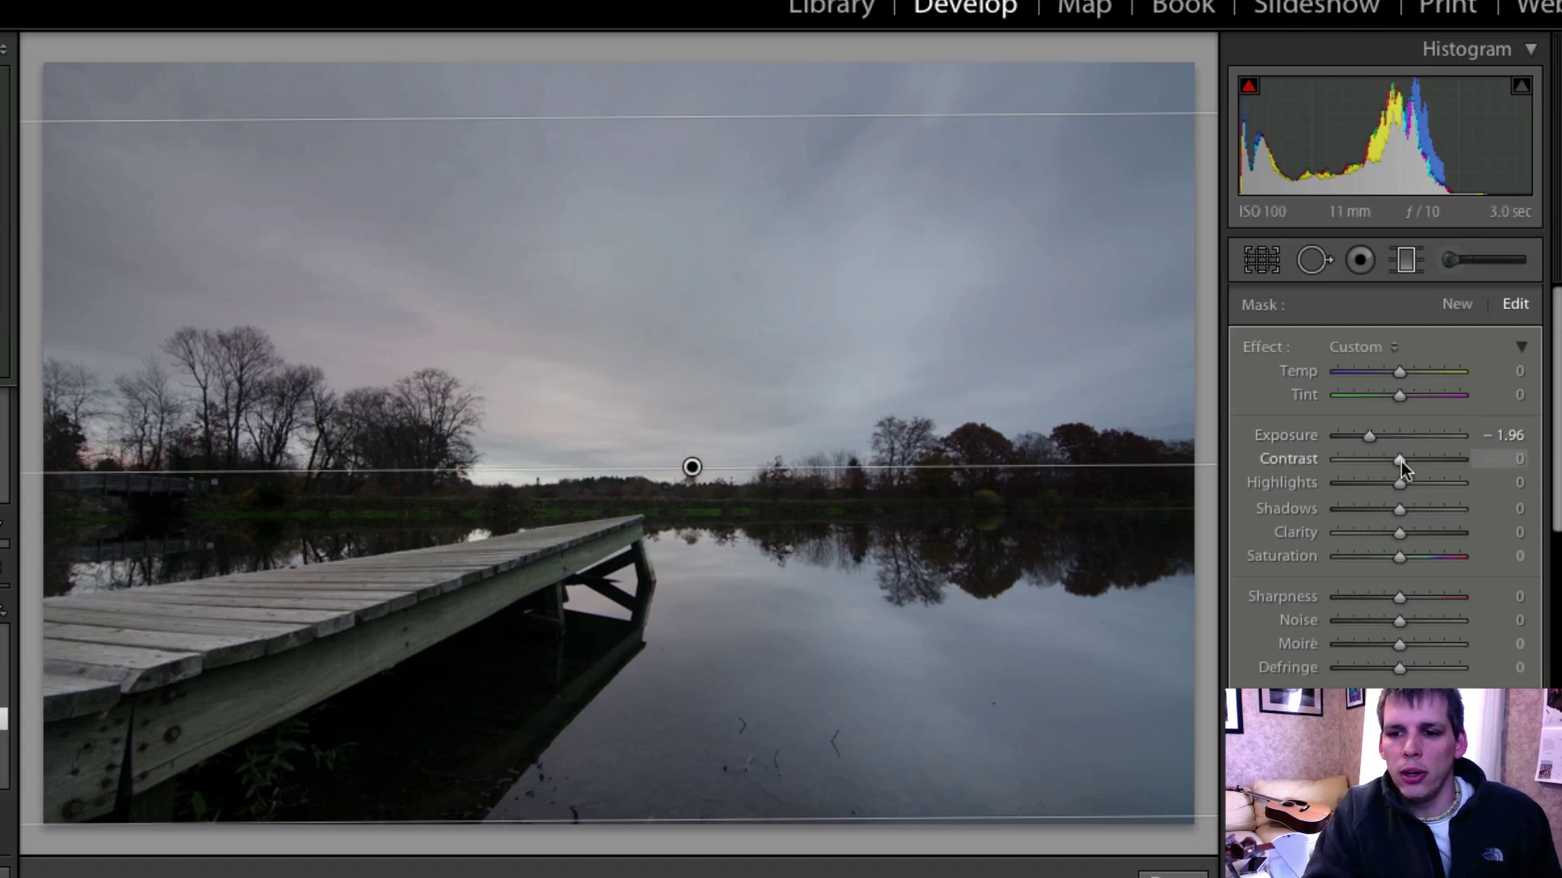
left_click_drag(1401, 460, 1417, 459)
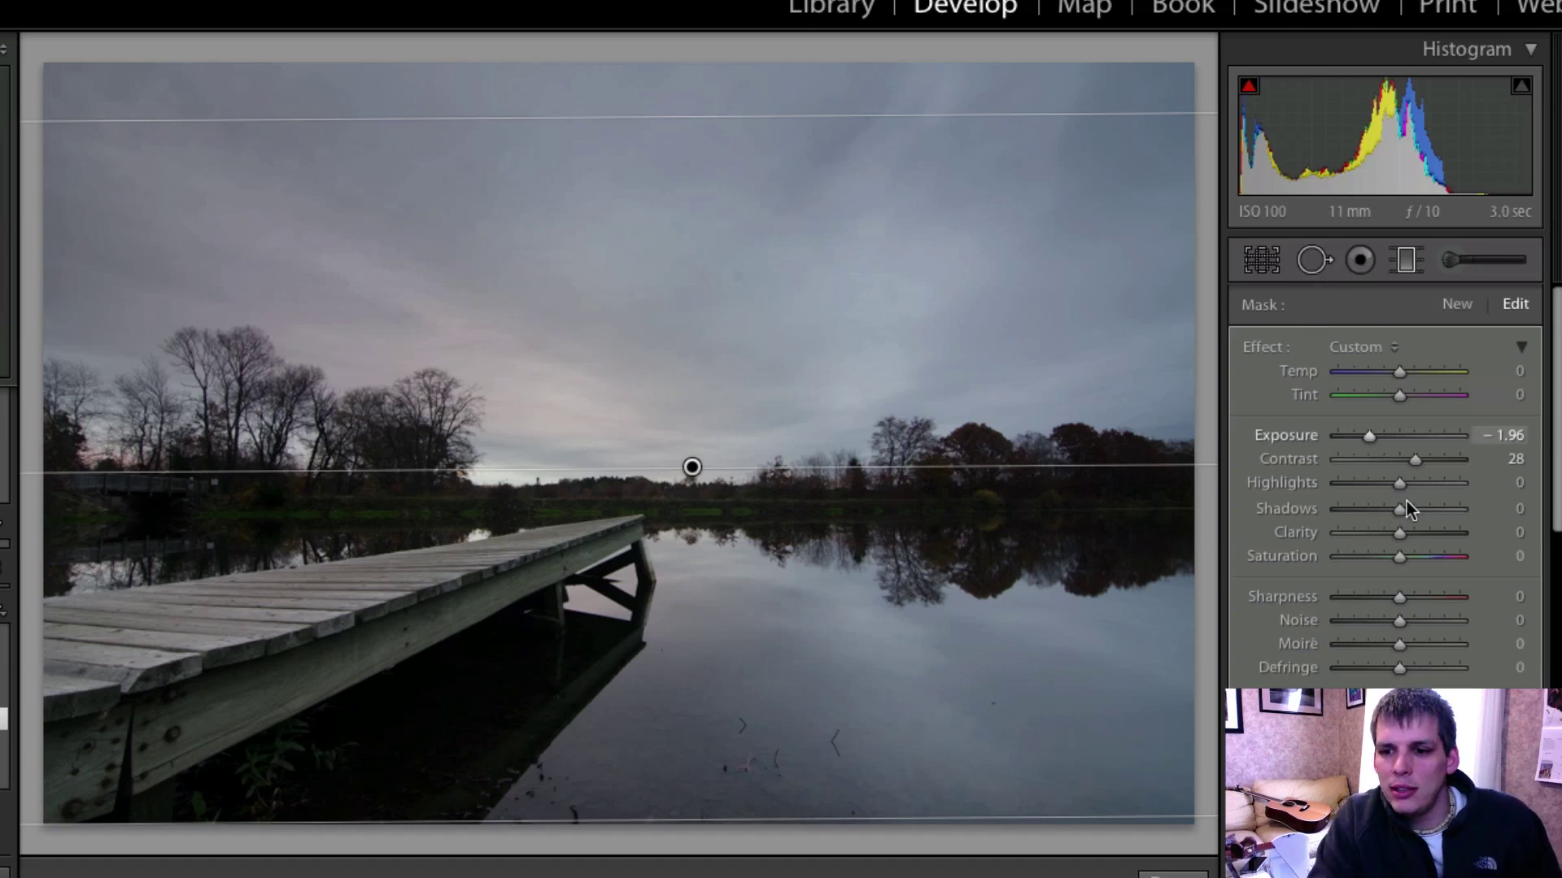
scroll(1411, 497, "down", 1)
left_click(1407, 260)
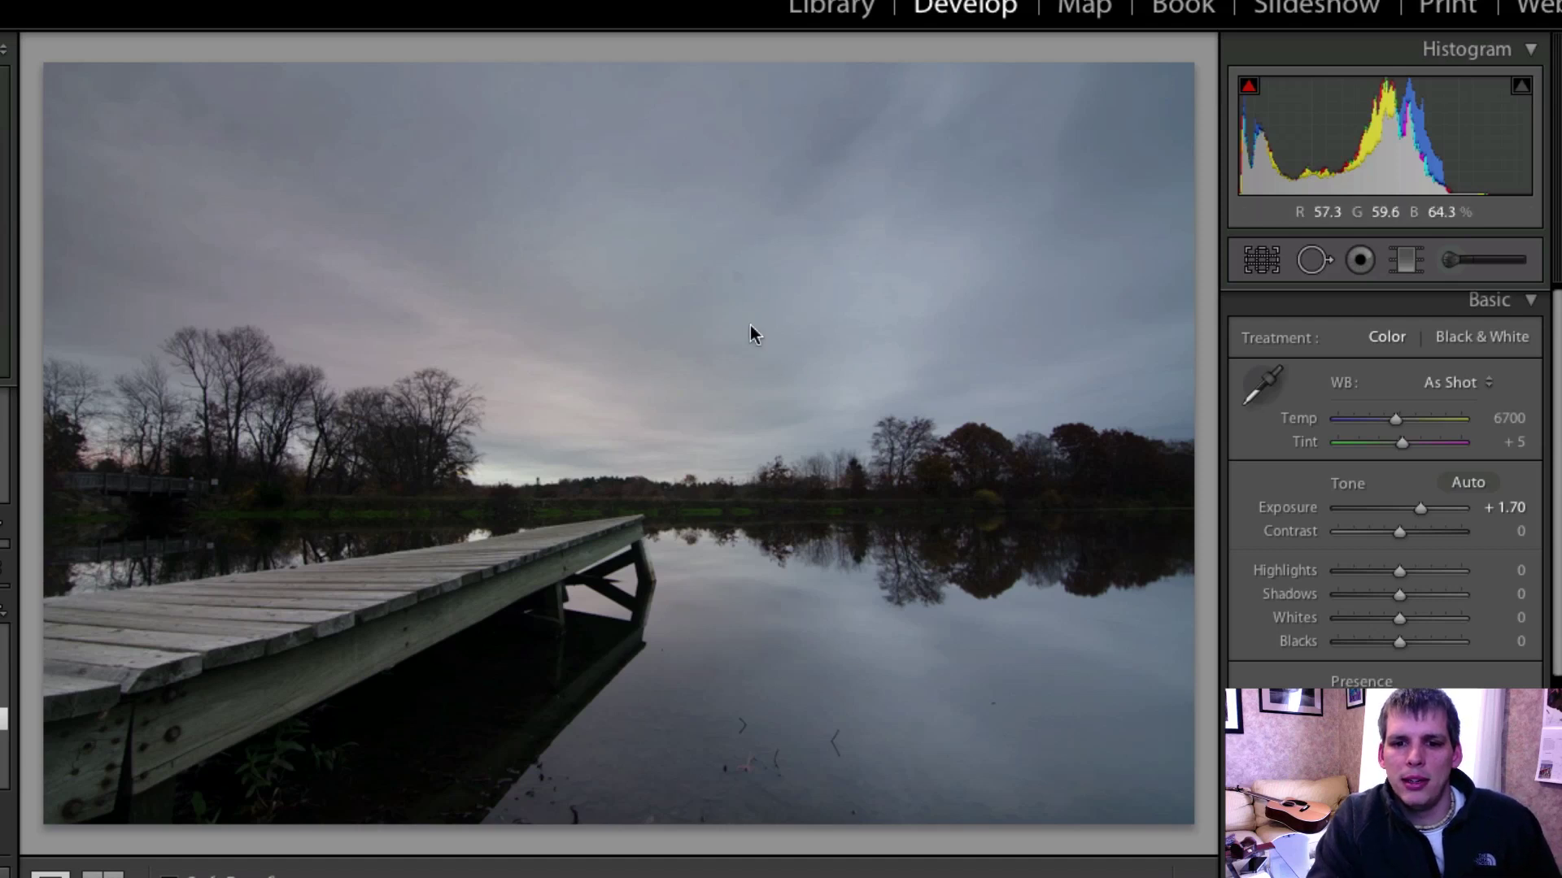
Step: Review the sky gradient, then set global Contrast to +83 and Highlights to -58
left_click(1406, 261)
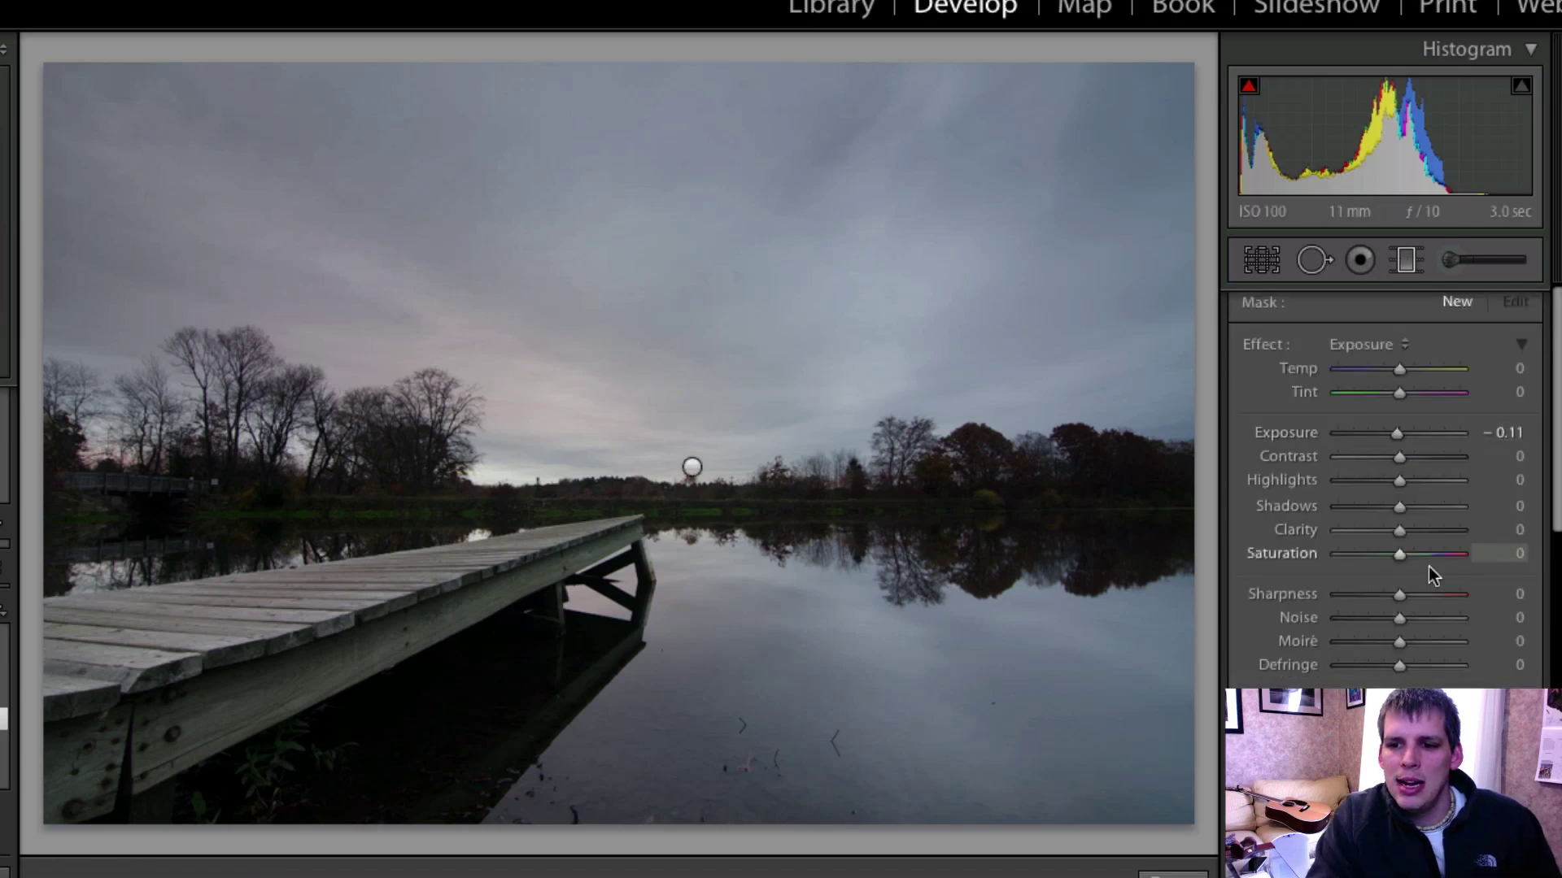
left_click(692, 468)
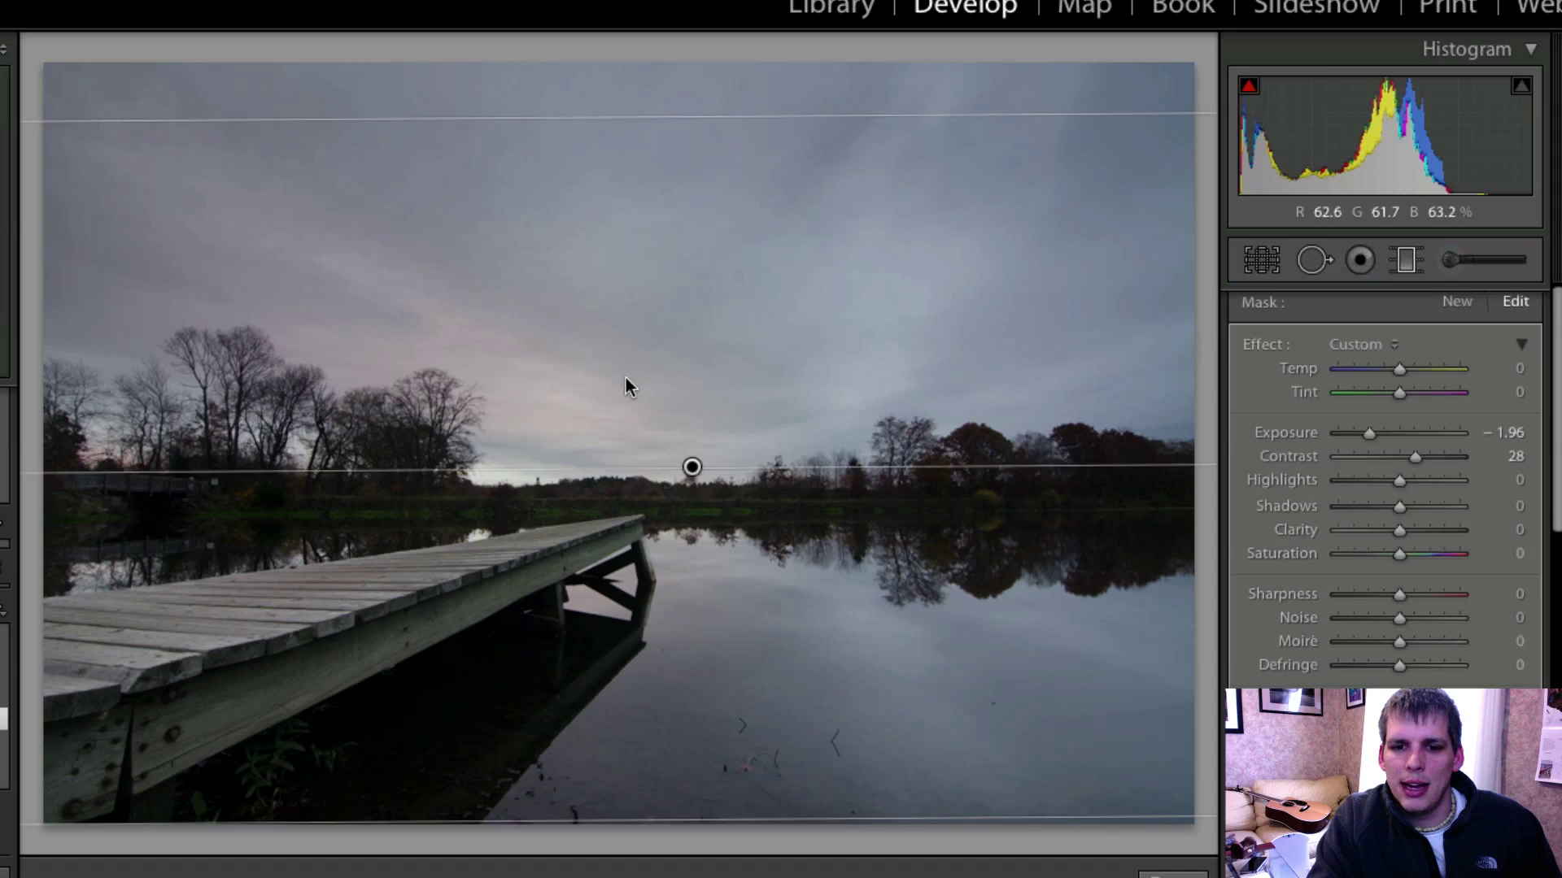
left_click(1399, 265)
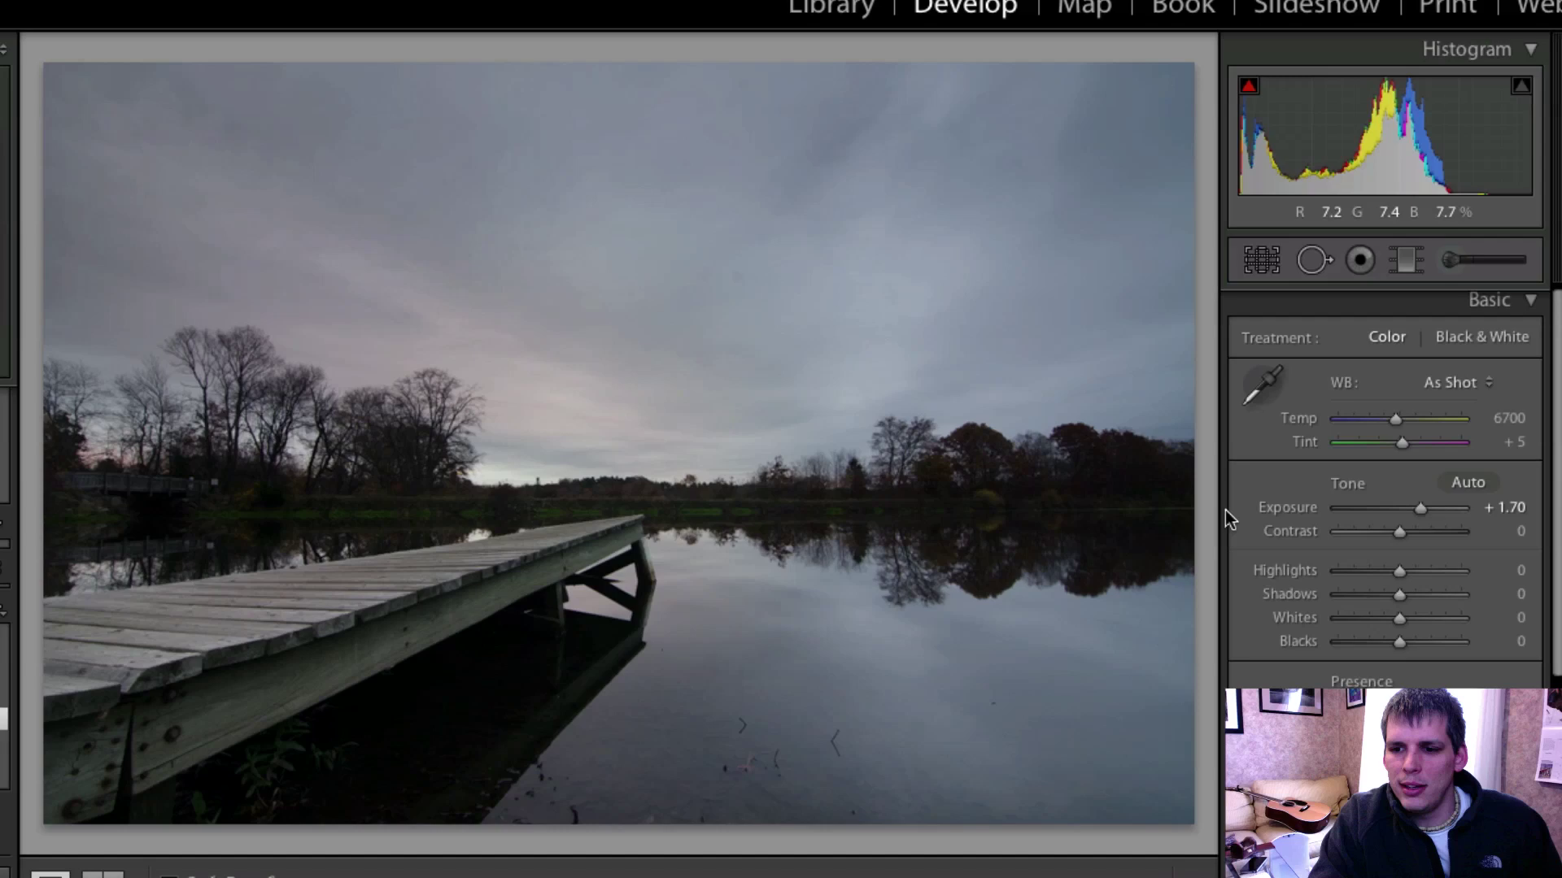
left_click_drag(1400, 531, 1450, 530)
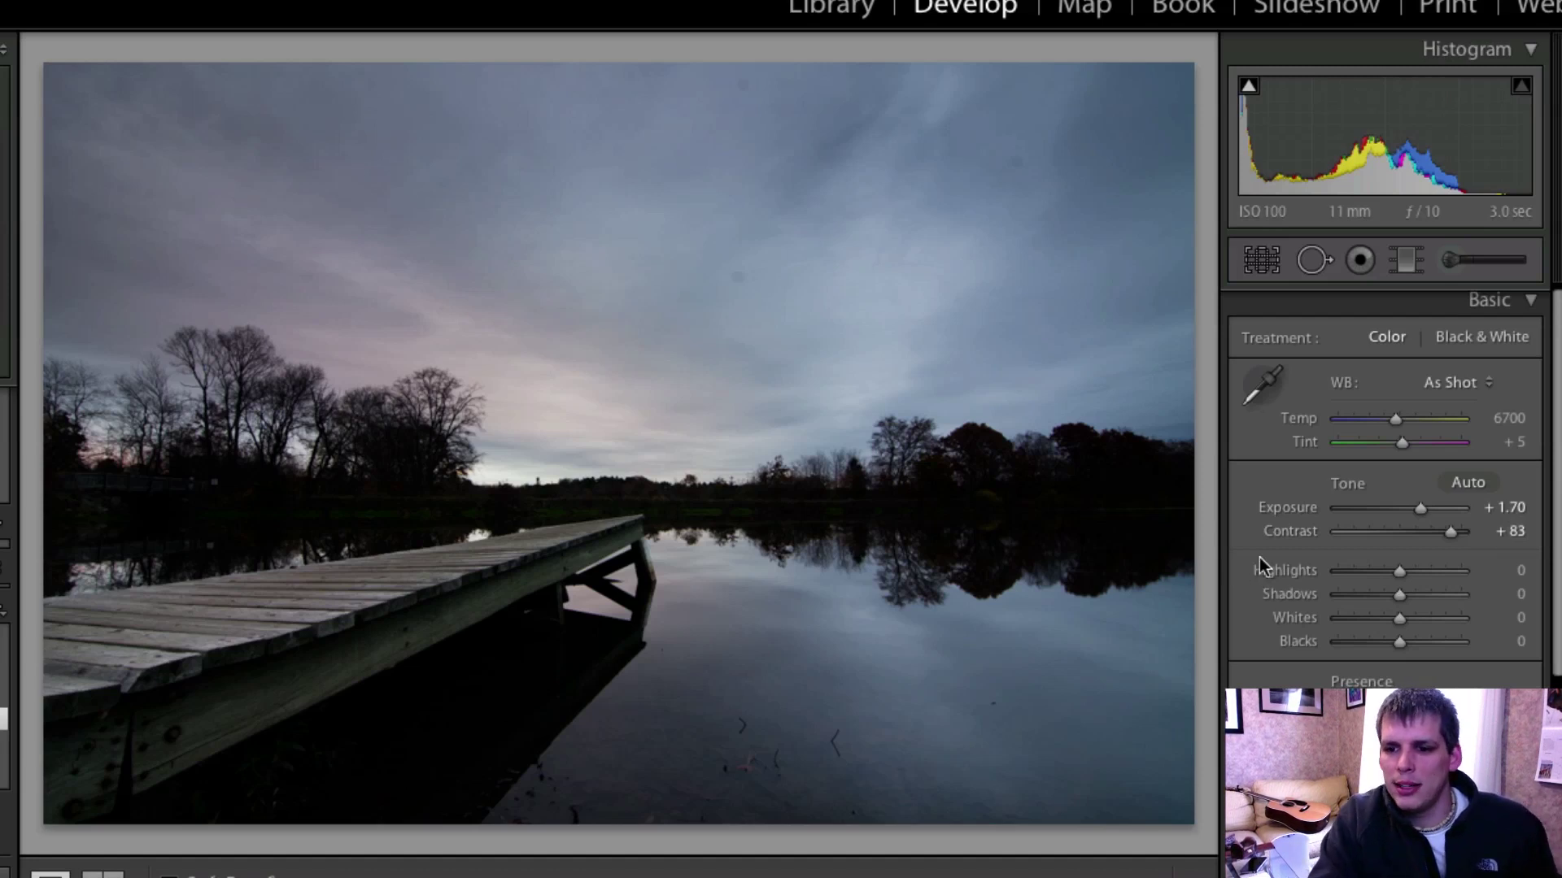
left_click_drag(1401, 575, 1351, 573)
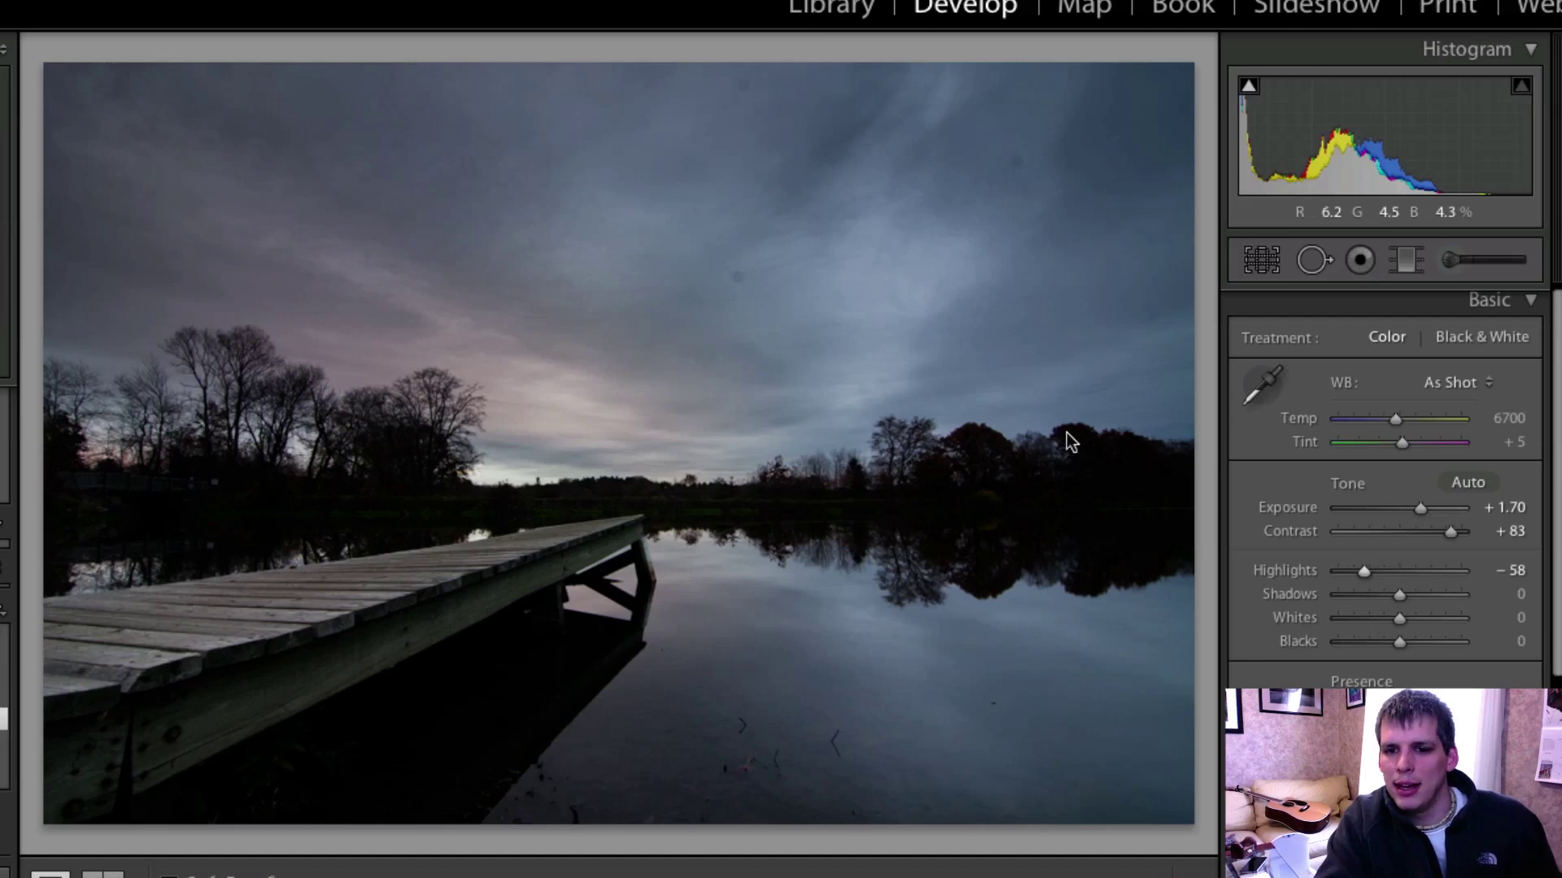
left_click(1314, 260)
scroll(728, 355, "down", 2)
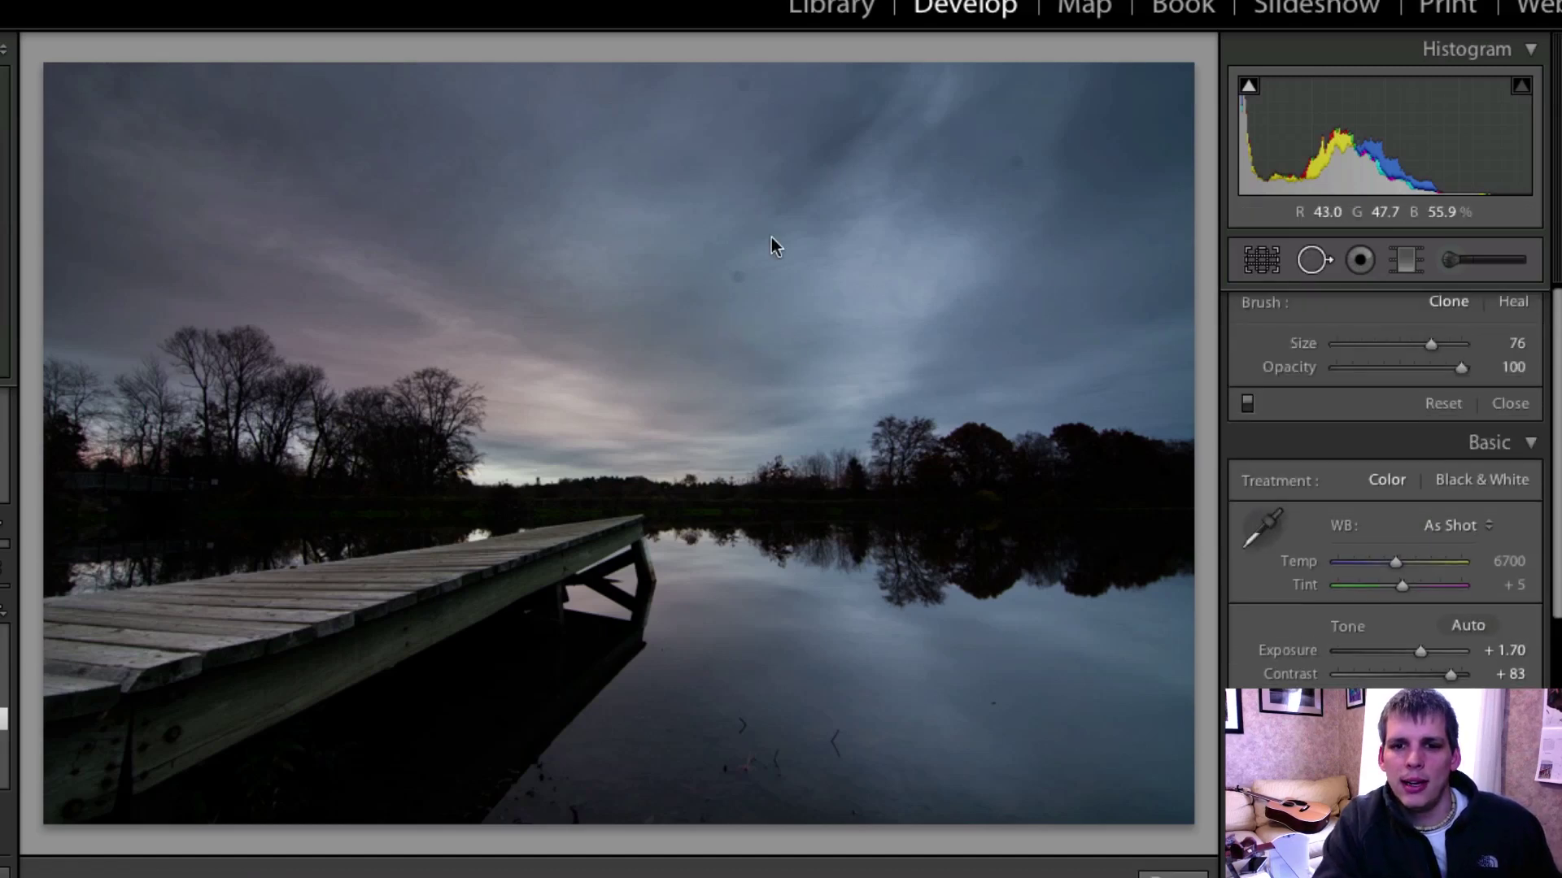
left_click(1014, 155)
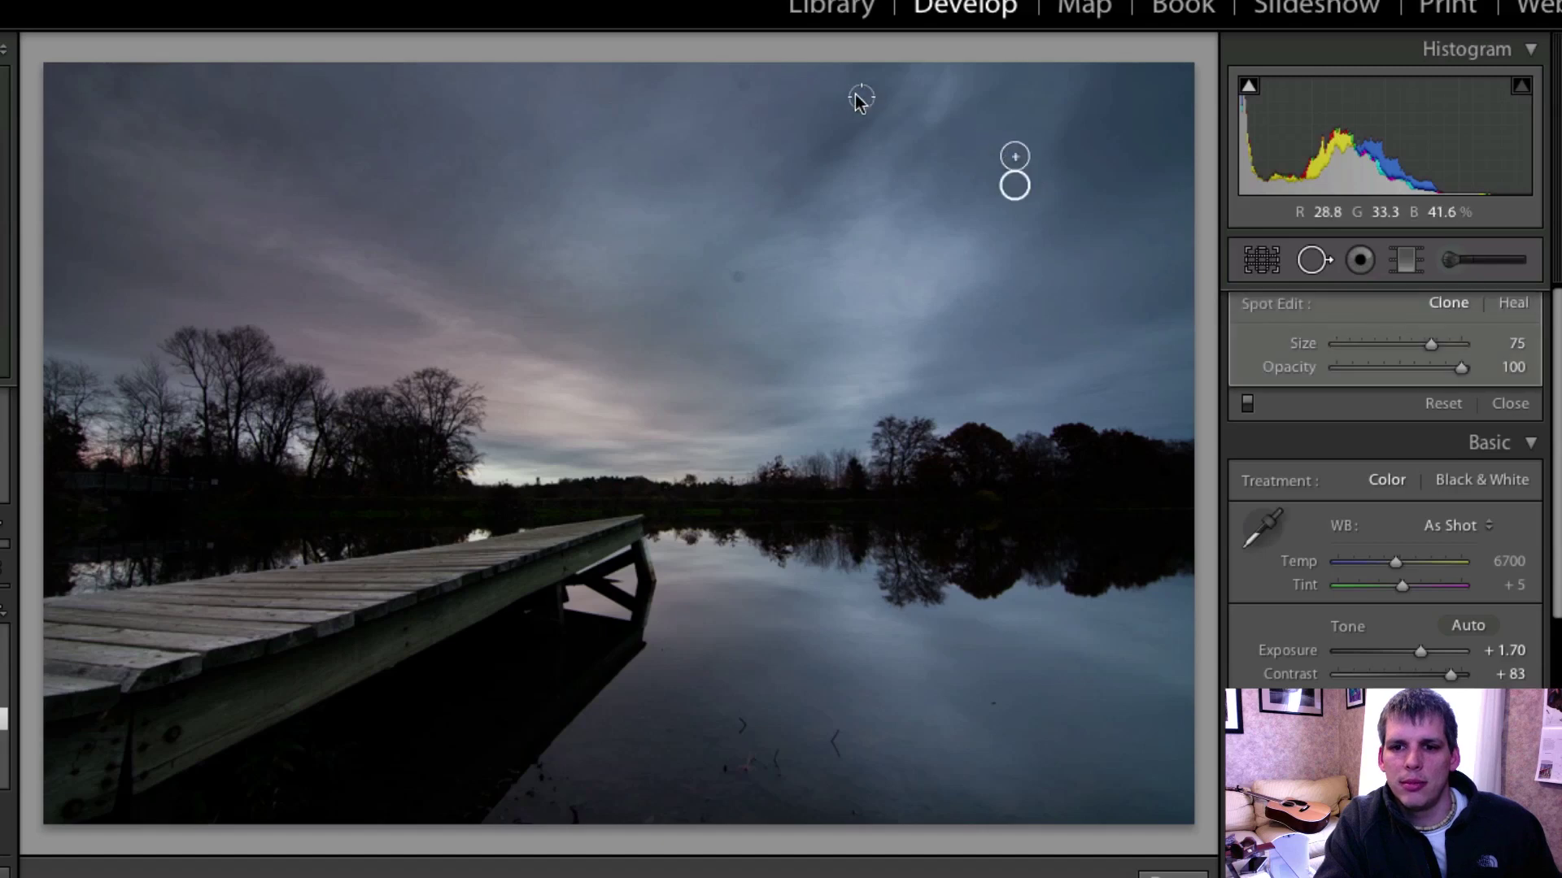
left_click(745, 86)
left_click(737, 280)
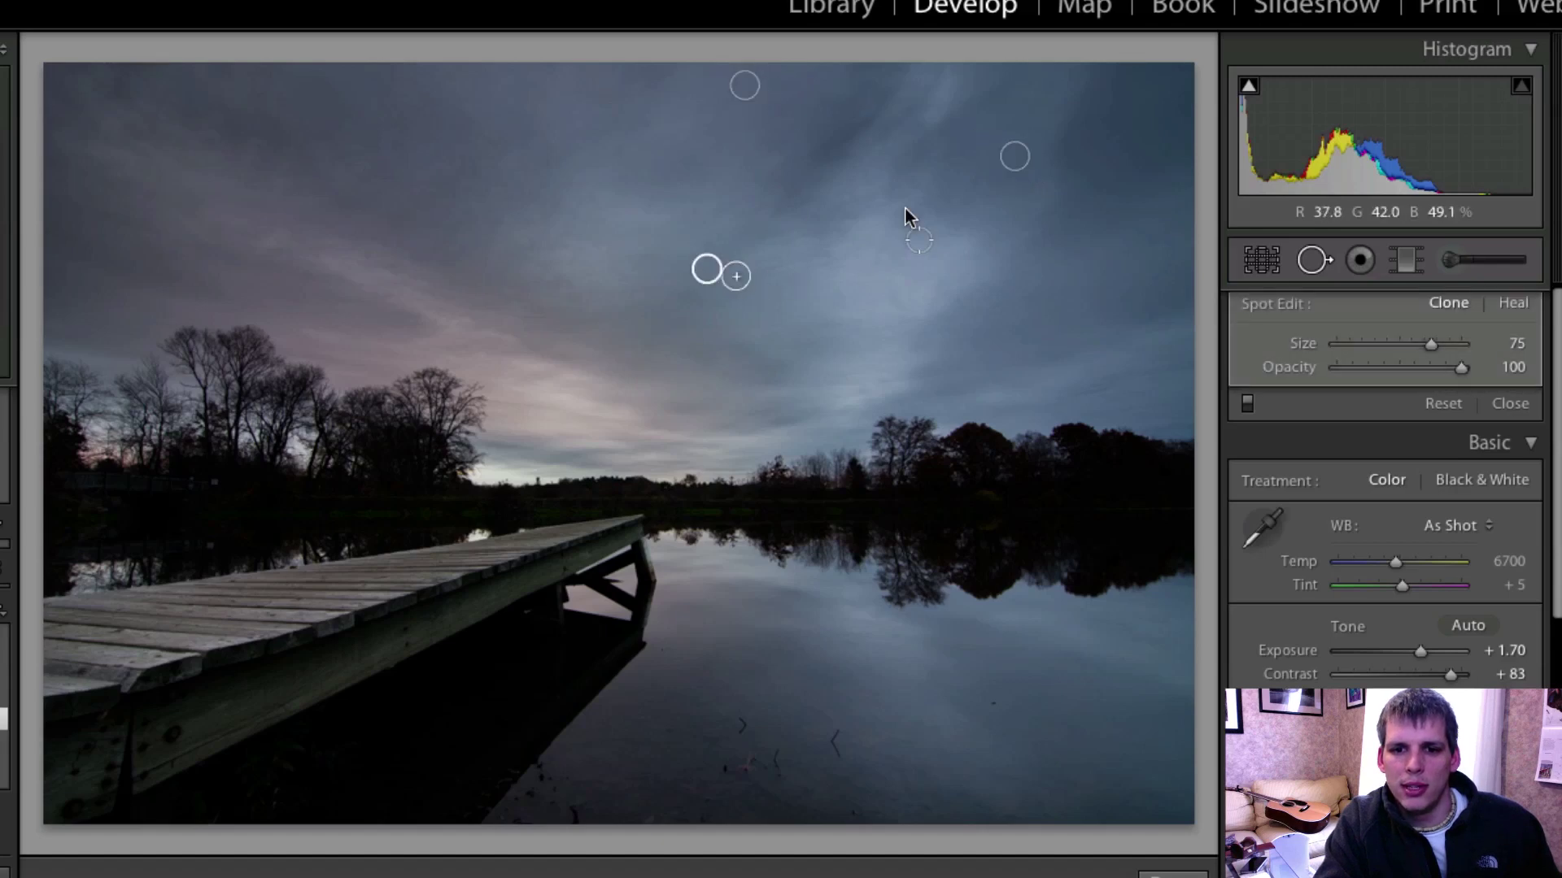
left_click(1314, 263)
left_click(1404, 258)
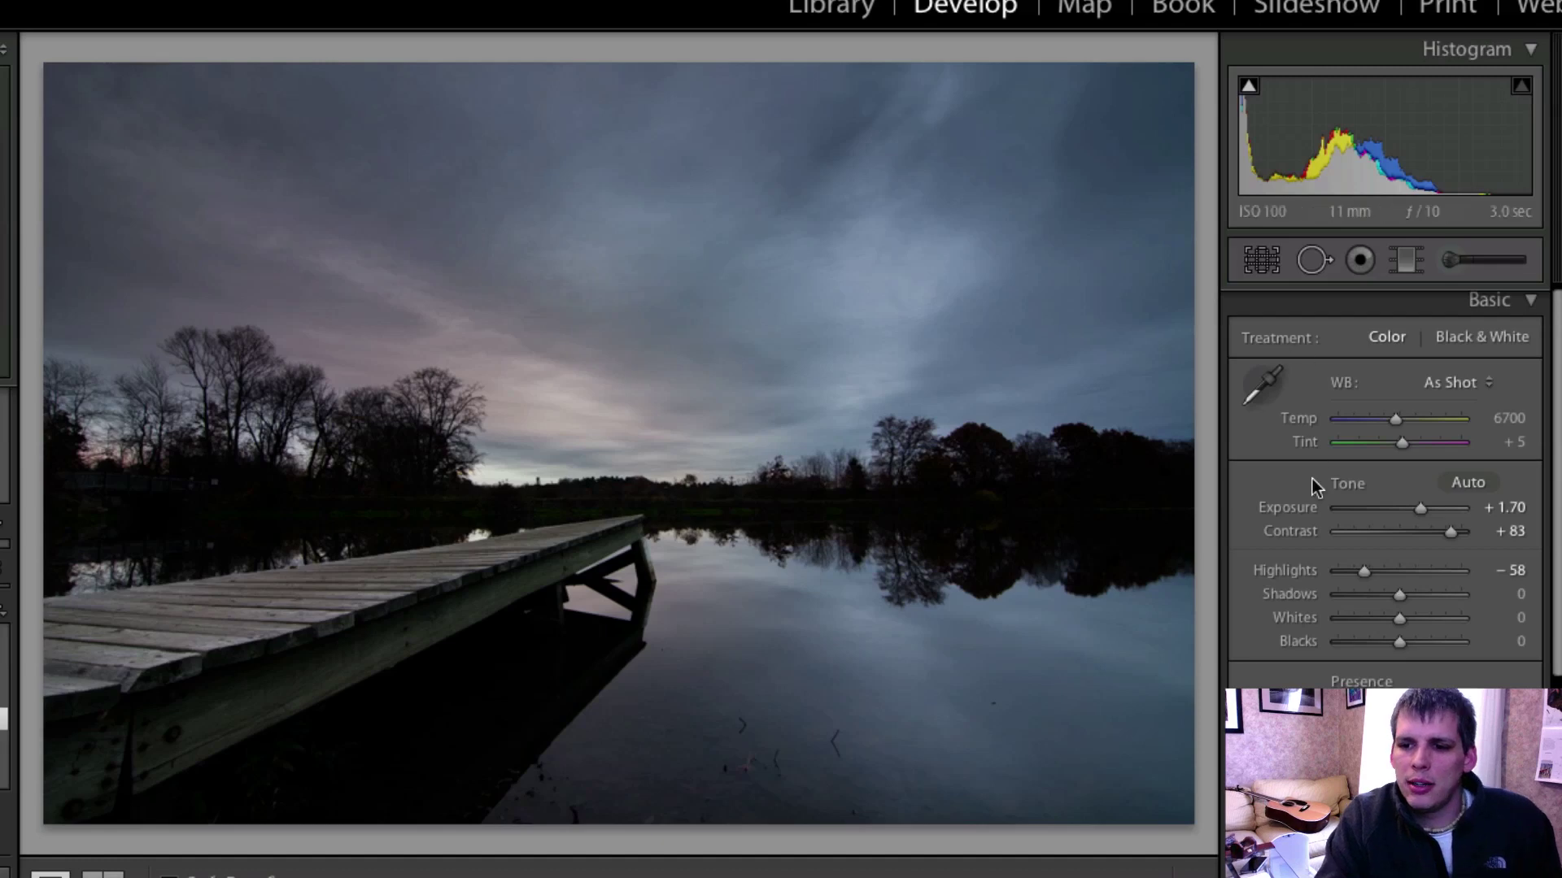
Step: Lift Shadows to +51, then set Clarity +91, Vibrance +32 and Saturation +9
left_click_drag(1383, 593, 1385, 649)
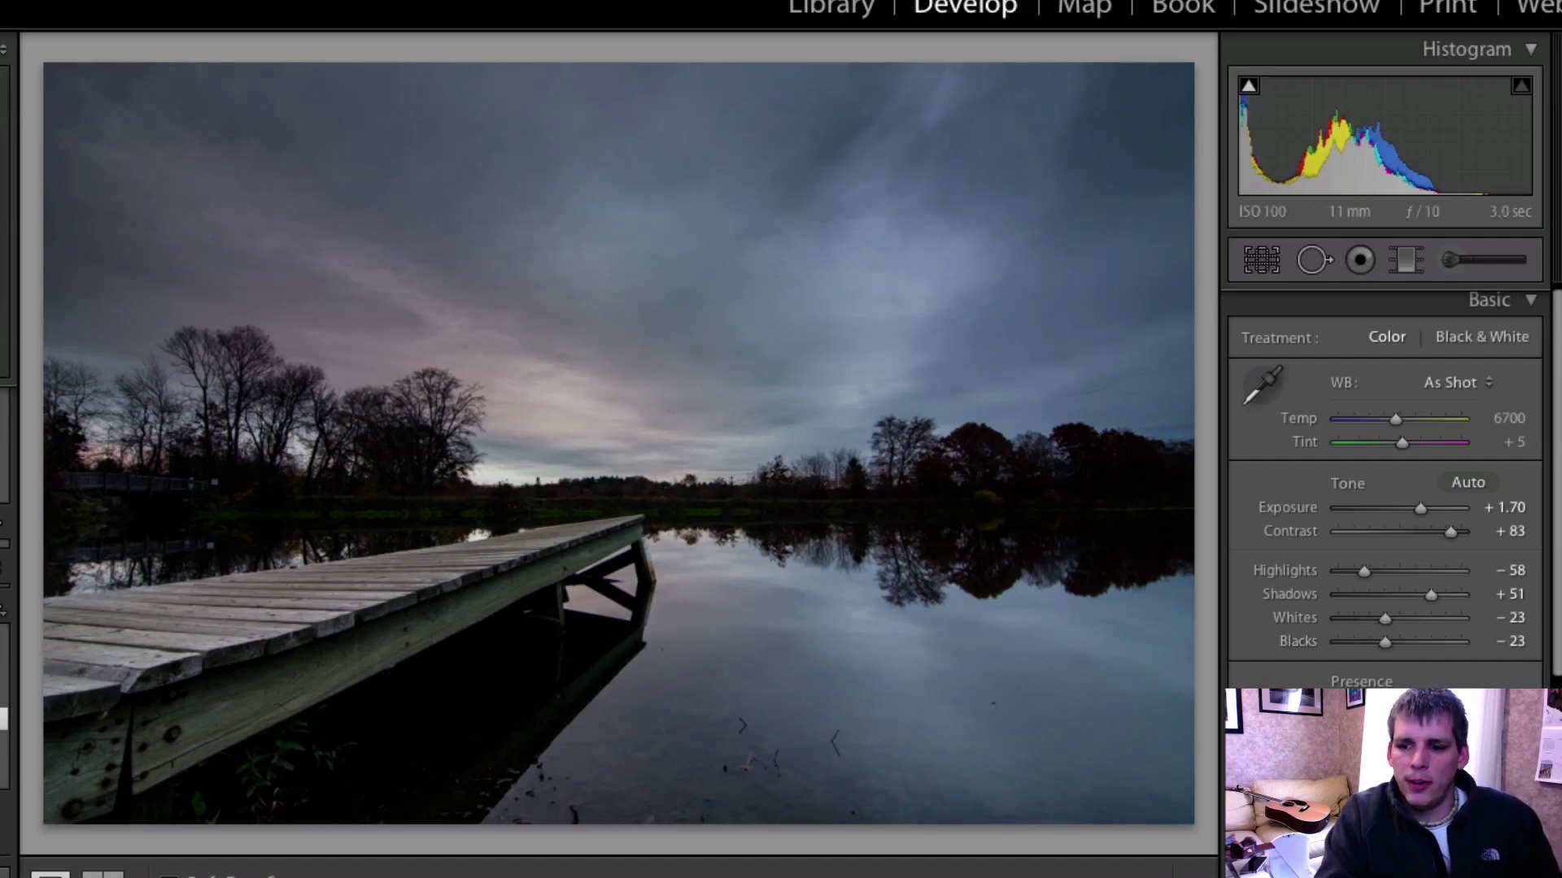
scroll(1344, 589, "down", 5)
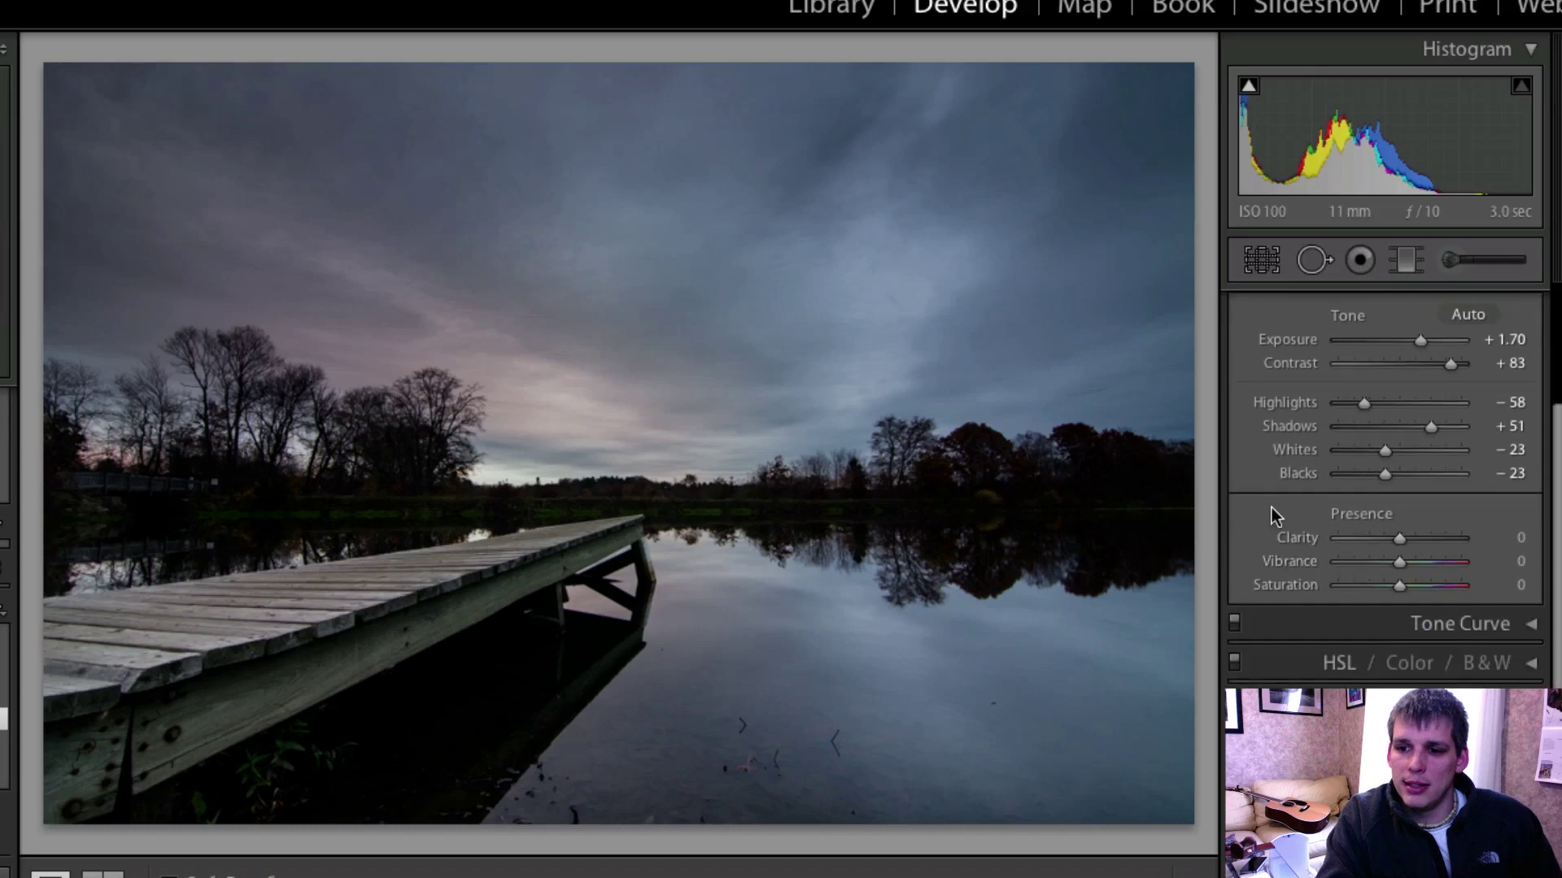
left_click_drag(1399, 538, 1455, 543)
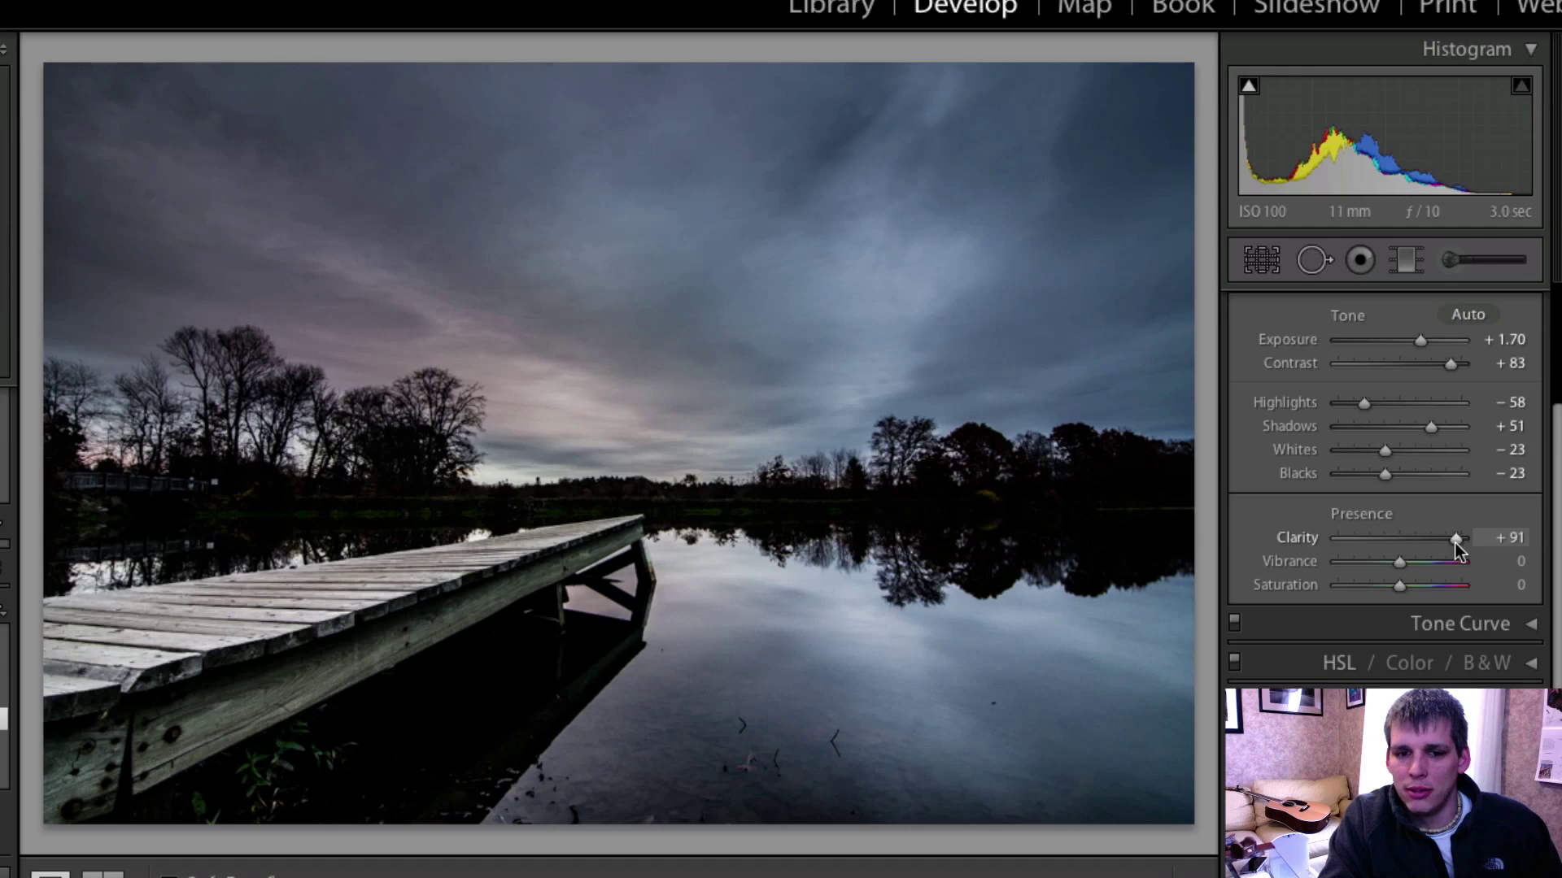
left_click_drag(1401, 565, 1423, 565)
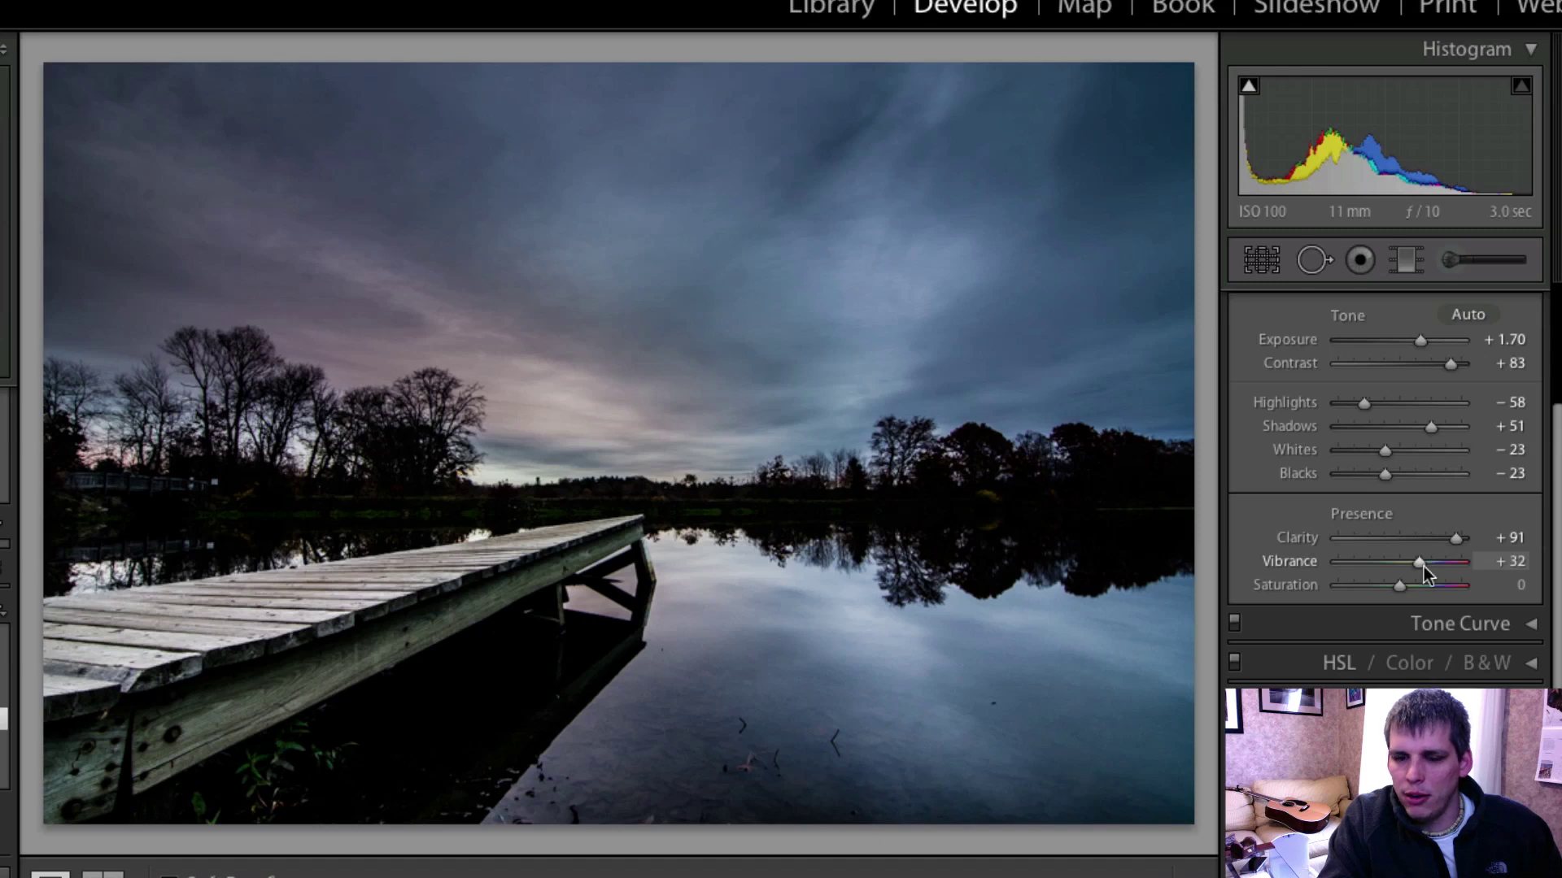
left_click_drag(1402, 588, 1407, 585)
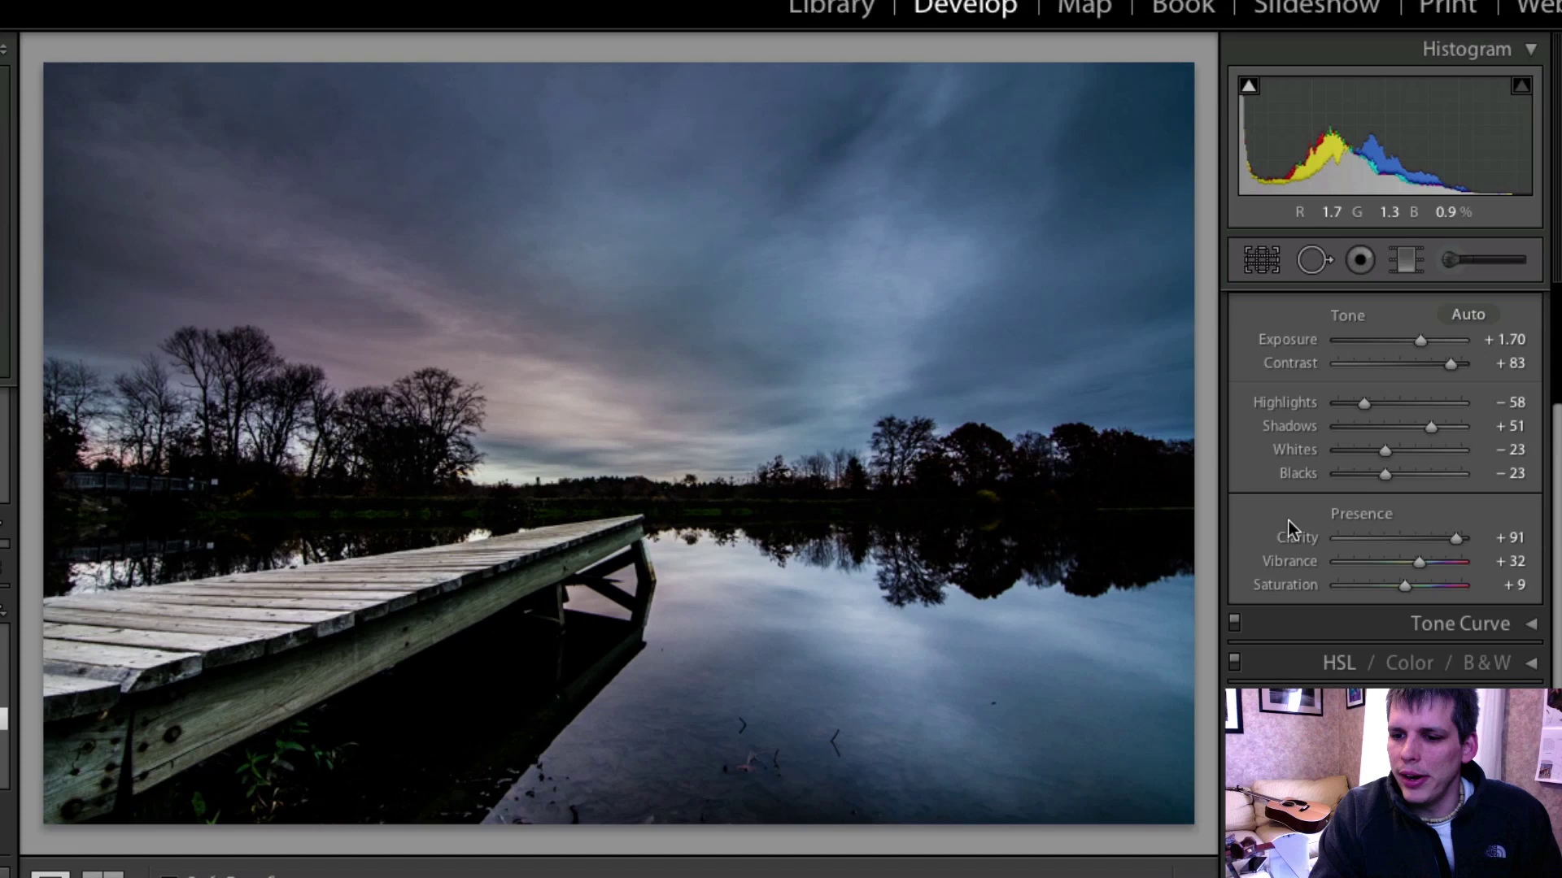
Step: Apply Auto white balance, then warm it to Temp 8496 with Tint +17
scroll(1468, 512, "up", 4)
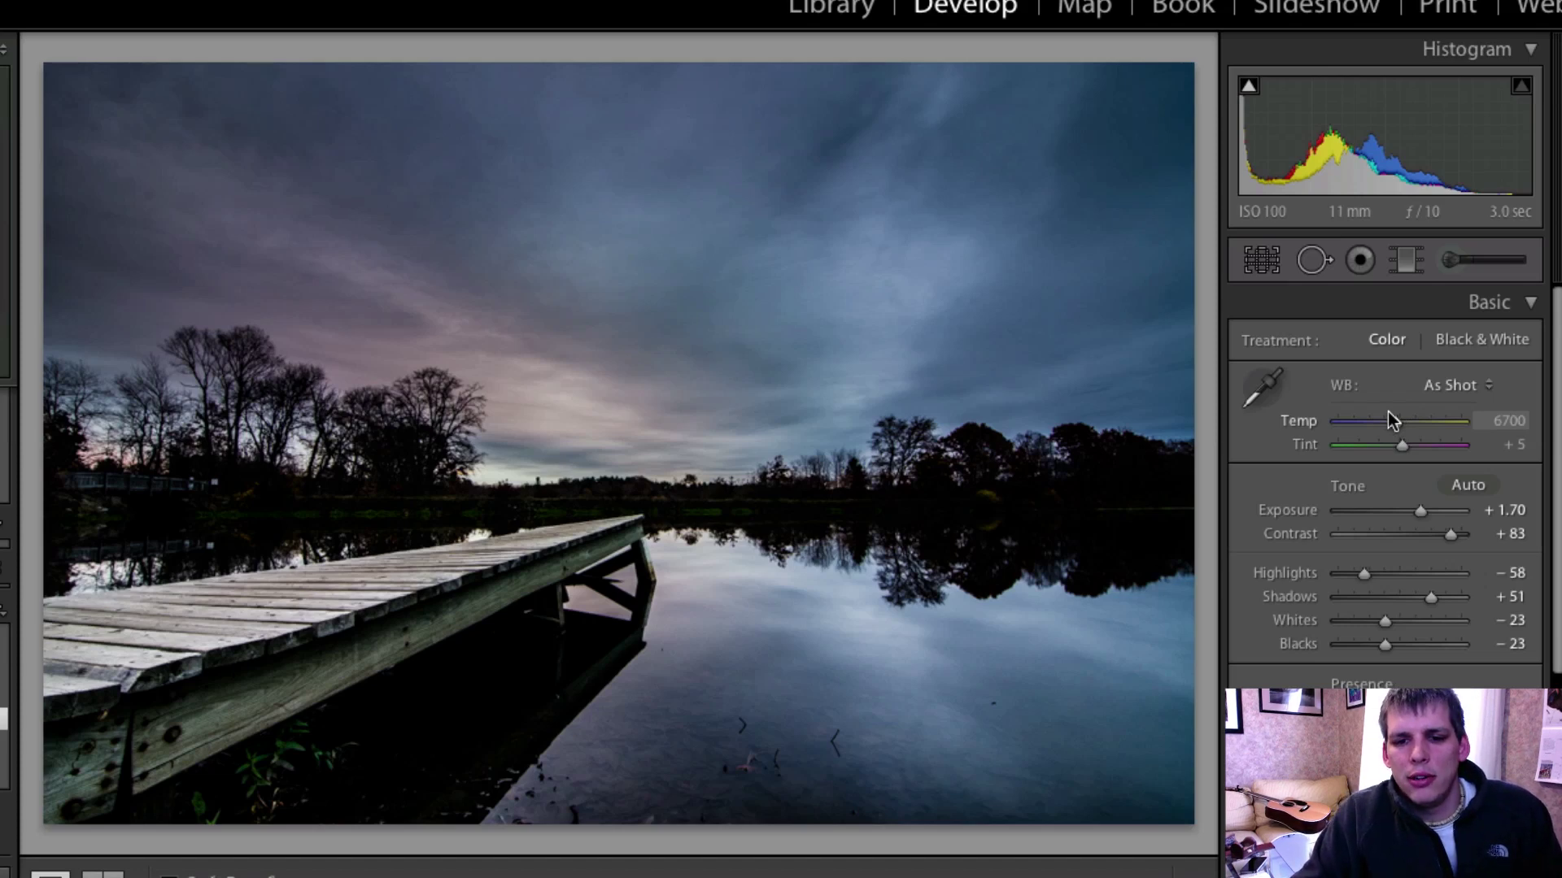
scroll(1476, 478, "down", 4)
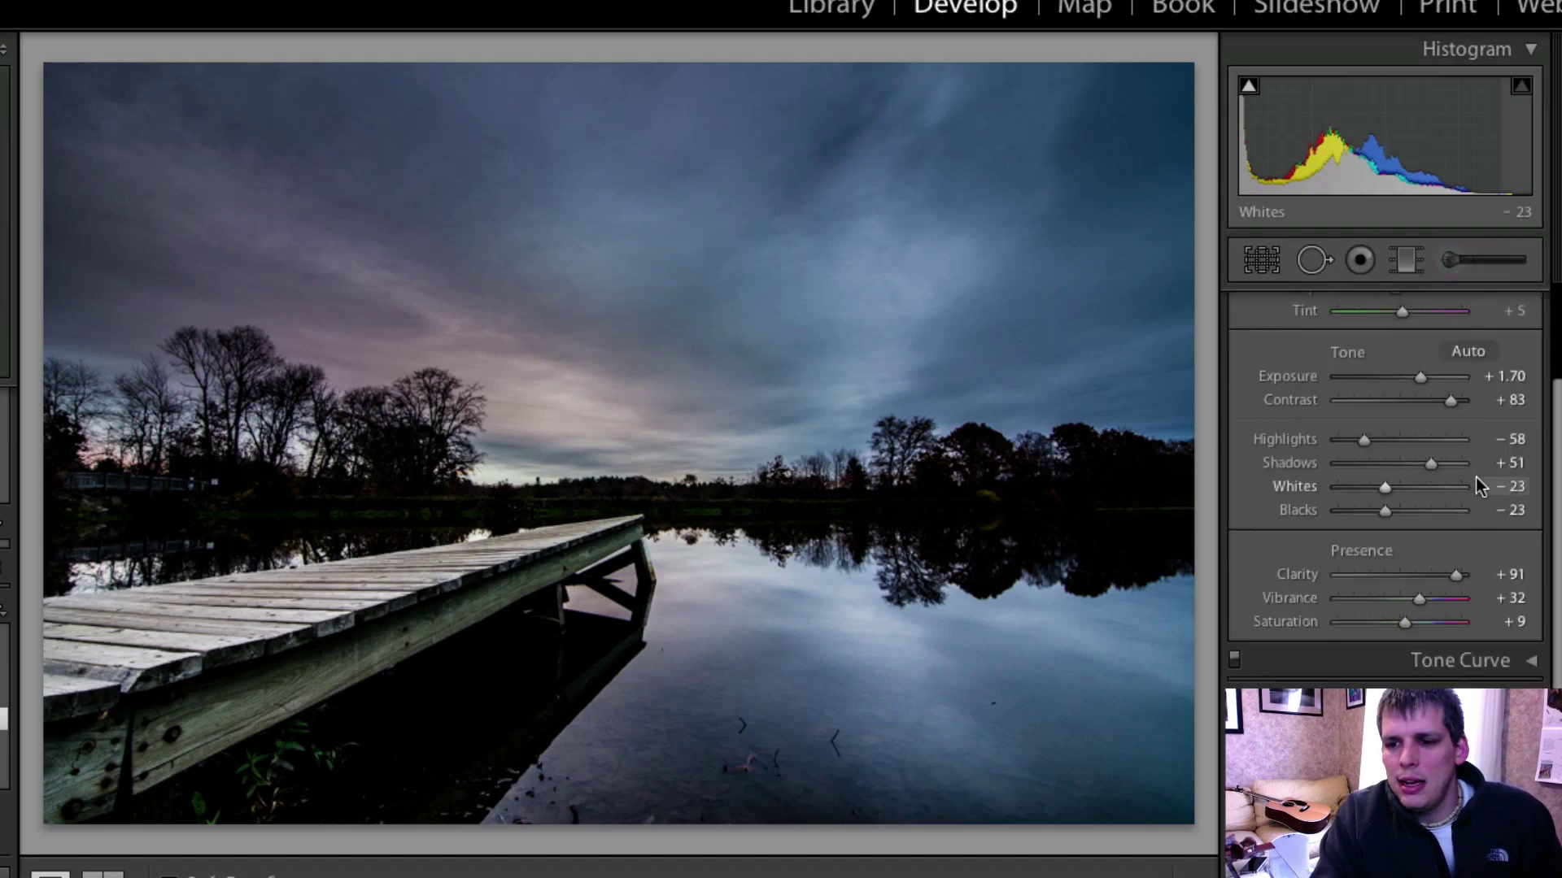
scroll(1489, 490, "up", 3)
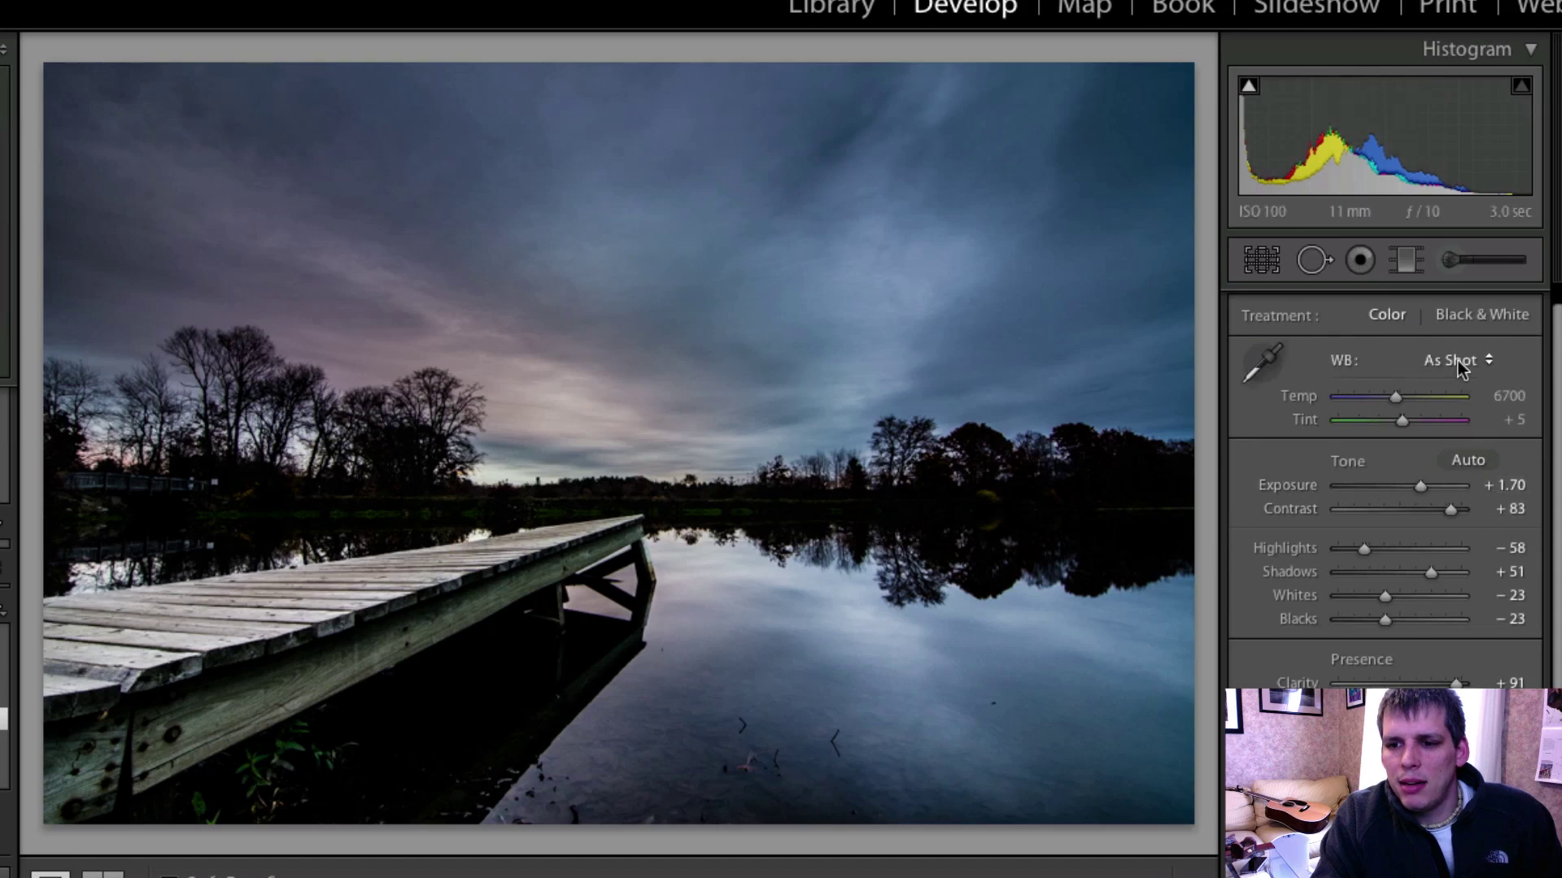
left_click(1458, 360)
left_click(1468, 377)
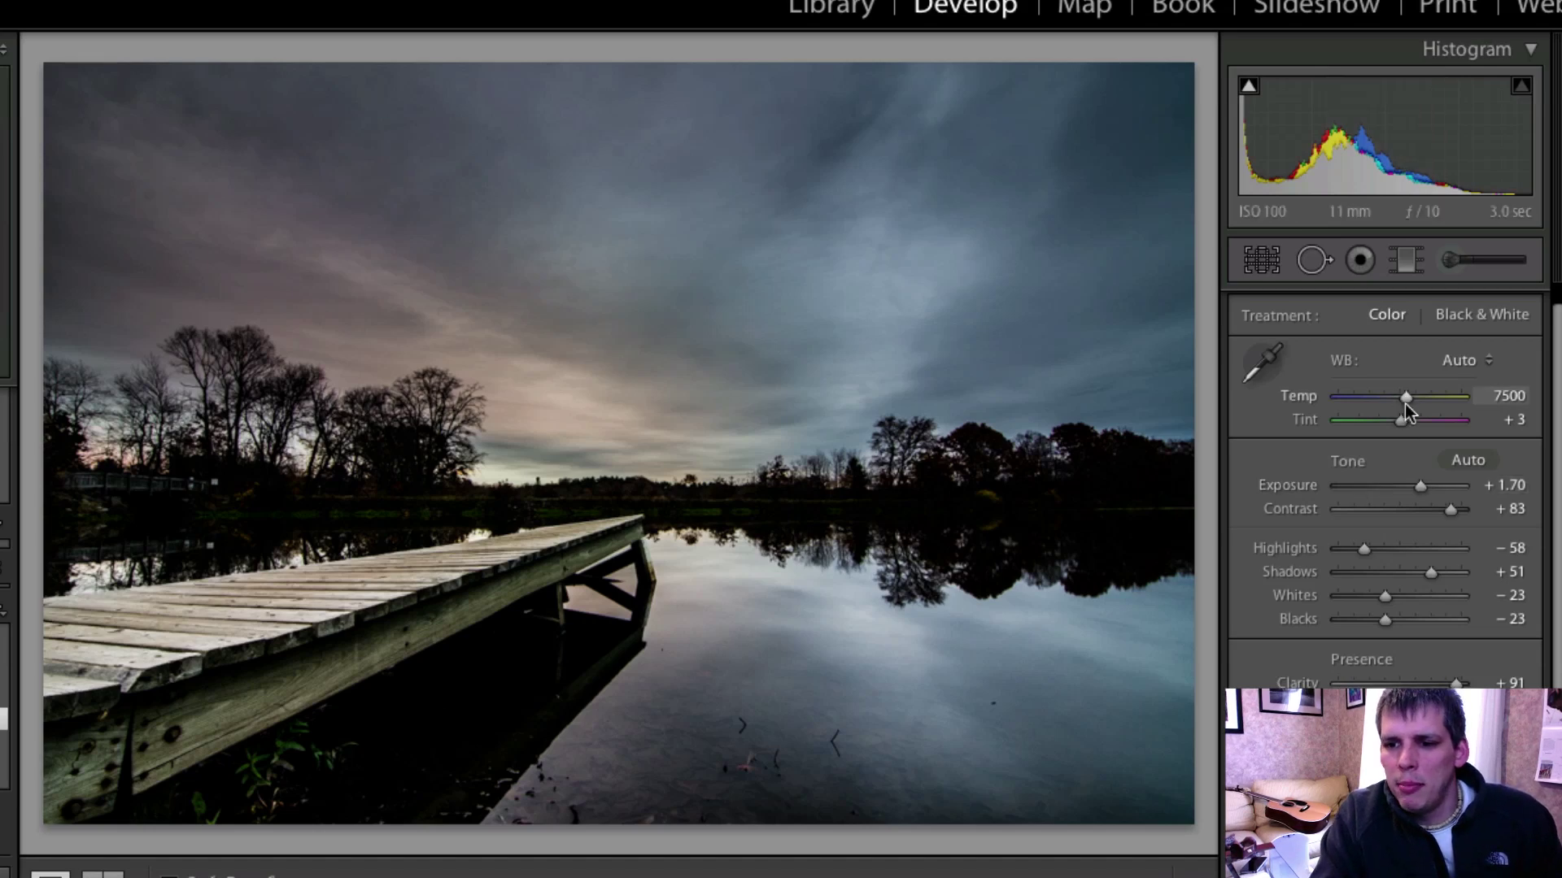
left_click_drag(1407, 400, 1407, 425)
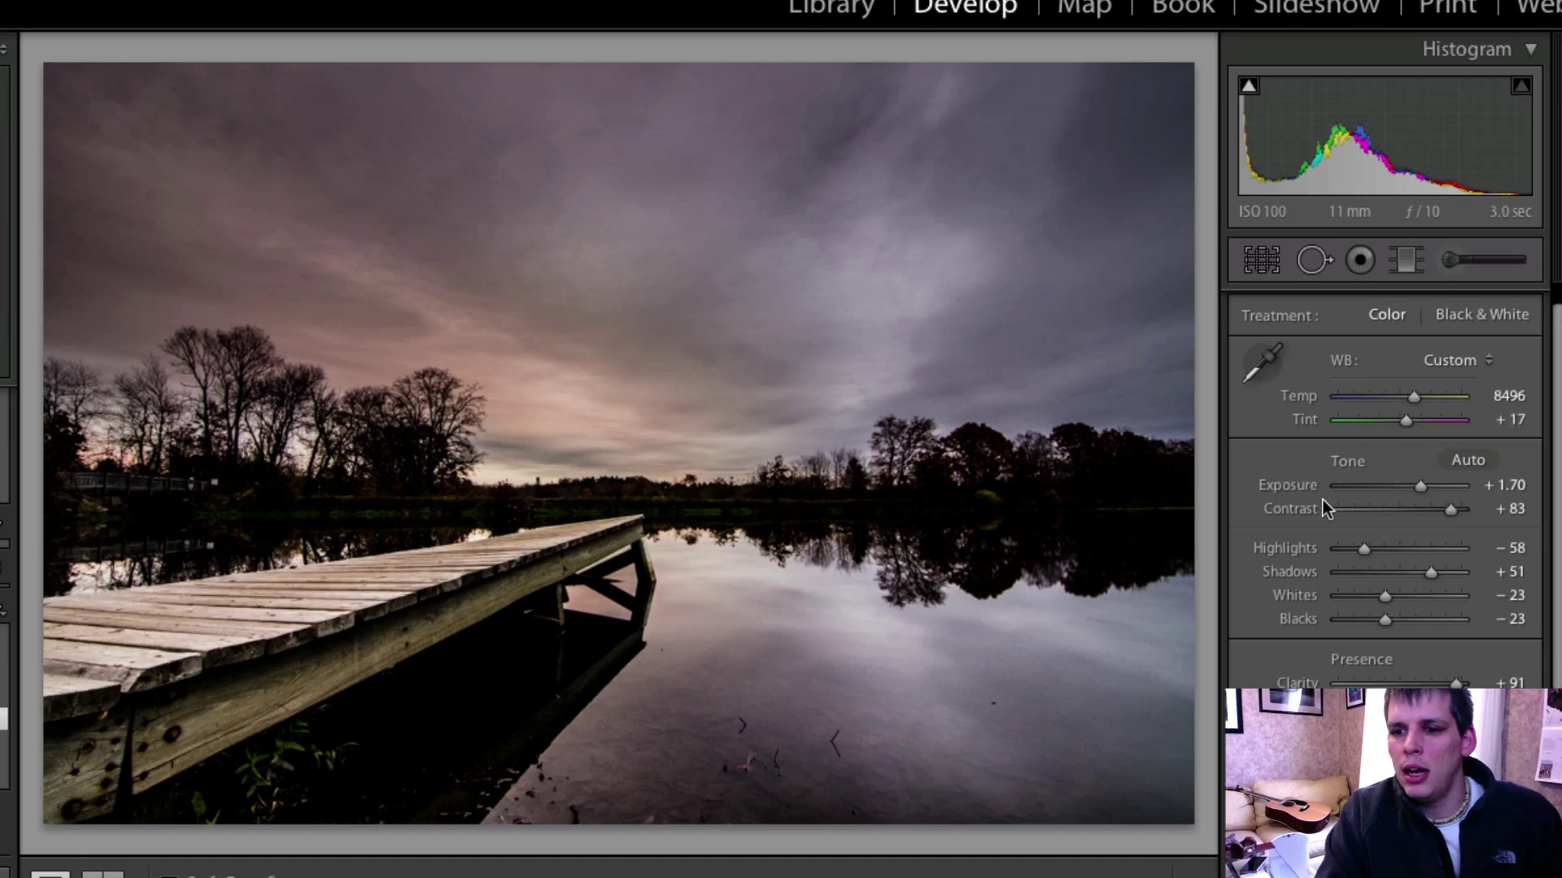
Step: Cool the Adjustment Brush area to Temp -13 and Tint -21
left_click(1451, 261)
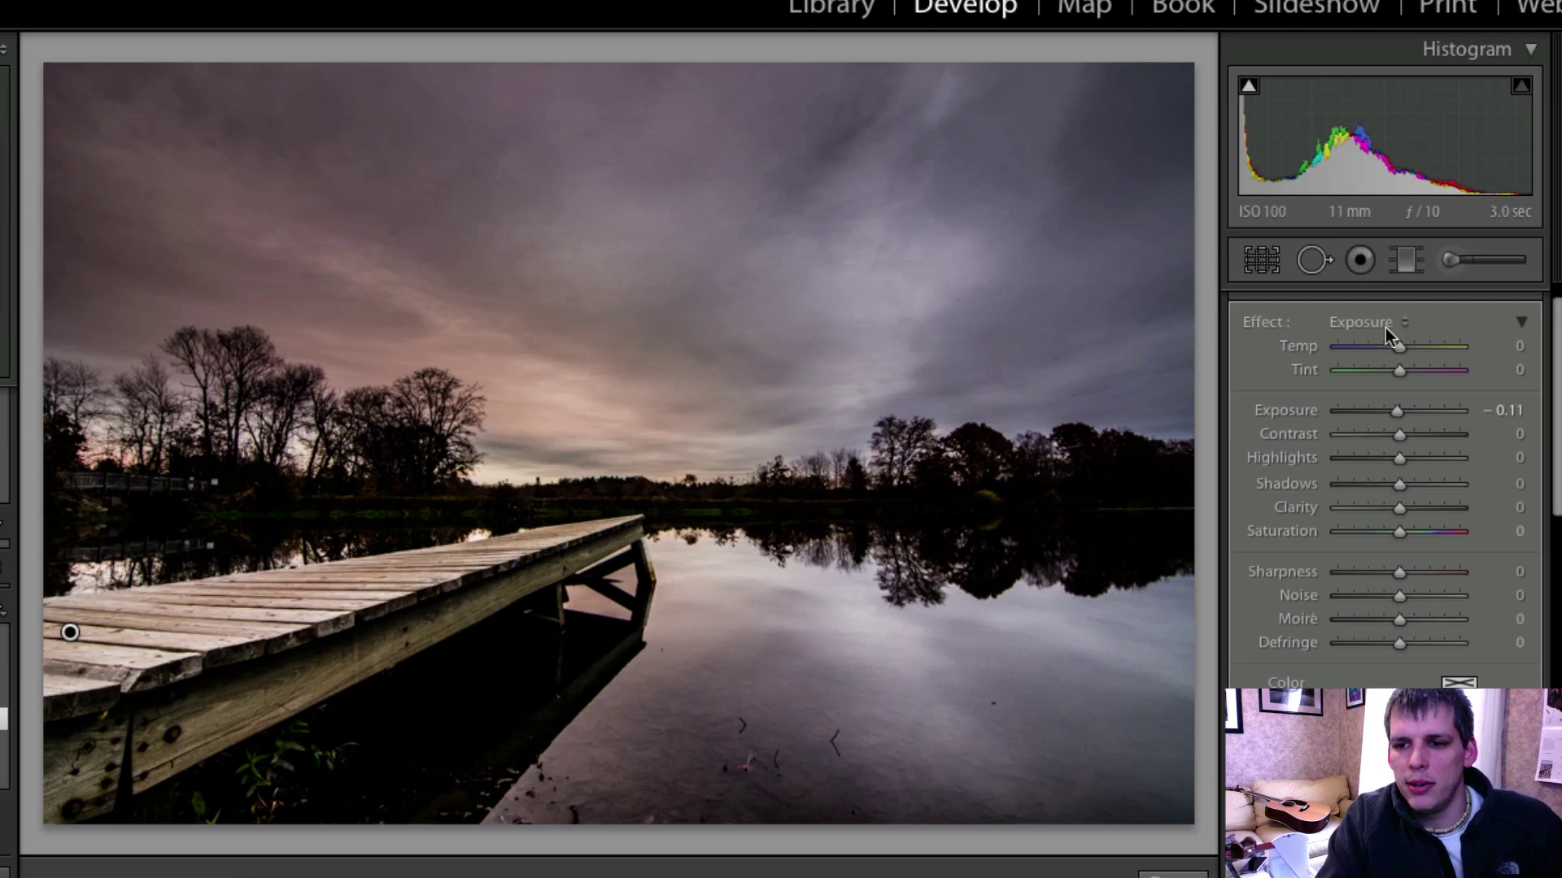
left_click_drag(1397, 348, 1389, 351)
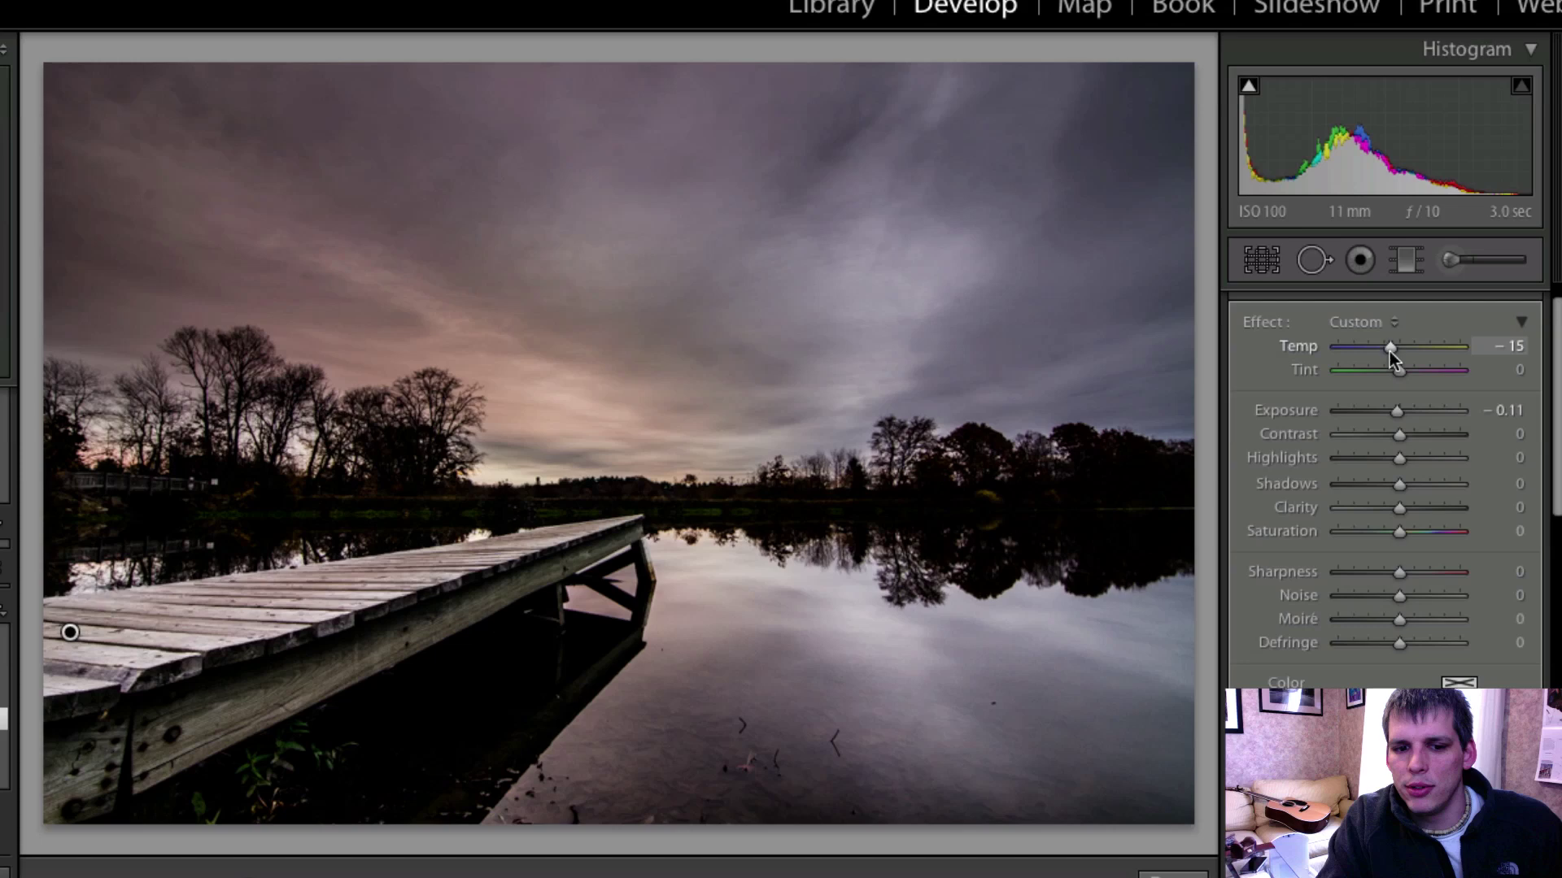
left_click_drag(1400, 371, 1391, 351)
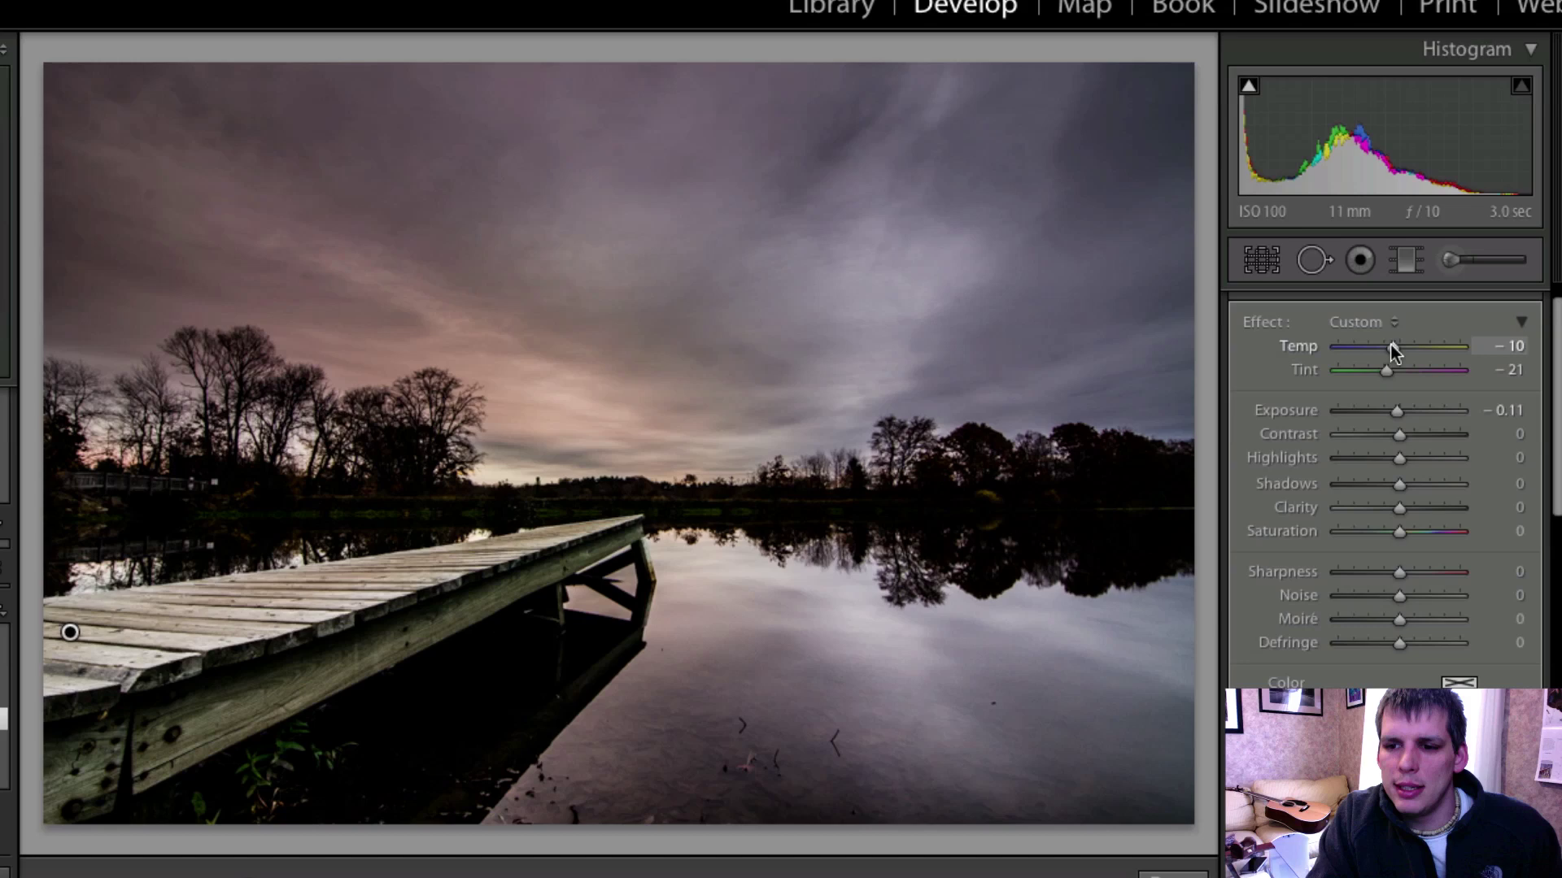
left_click_drag(1388, 350, 1390, 349)
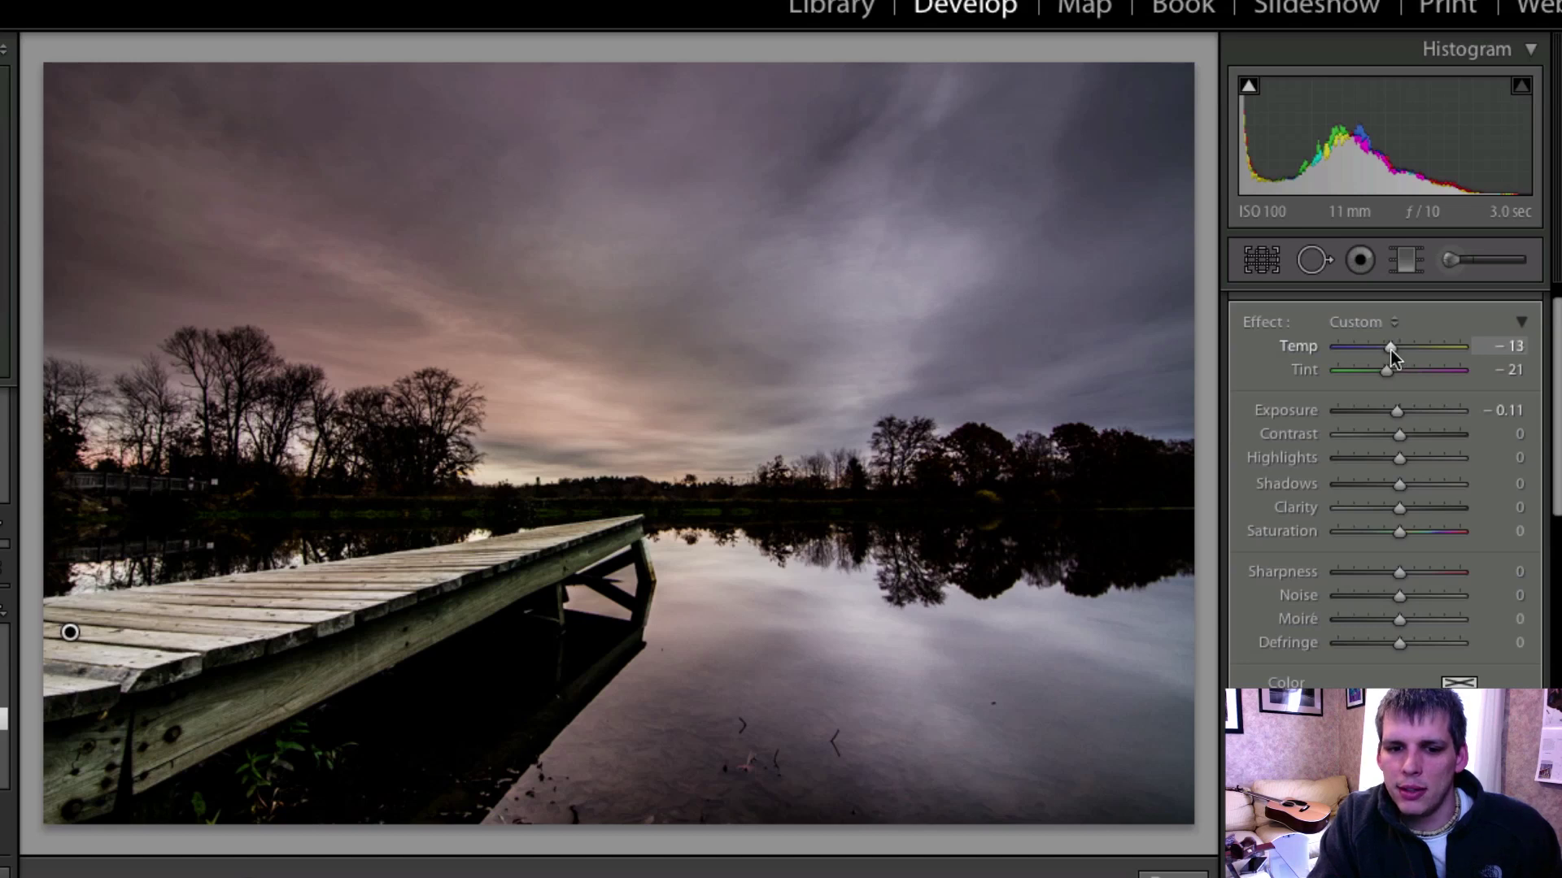
Step: Set HSL saturation to Blue -44 and Red +17, and lower Highlights to -66
left_click(1465, 268)
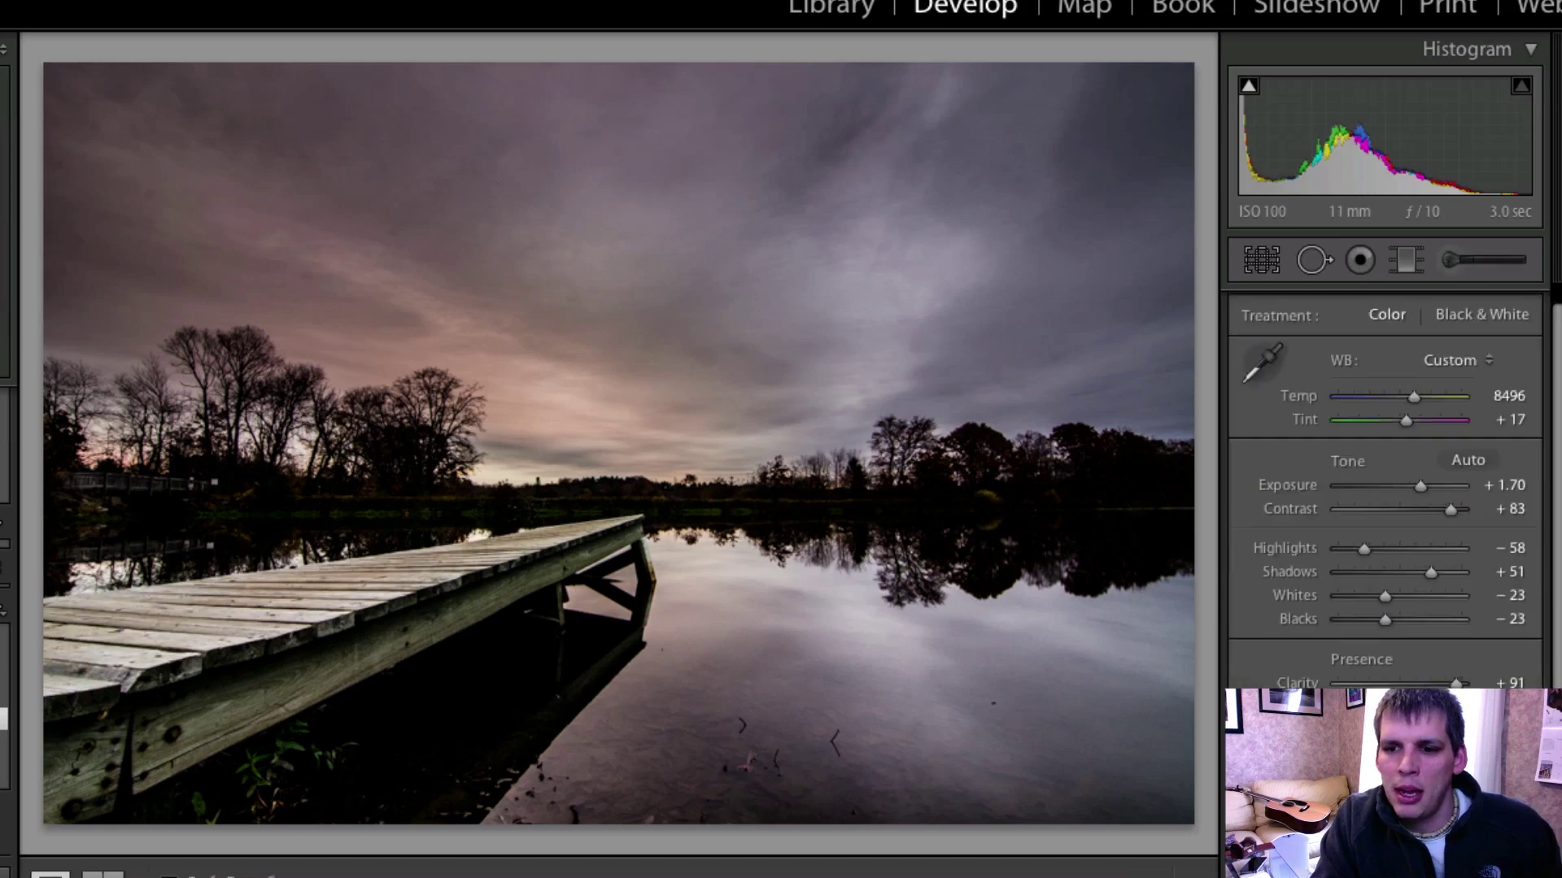
scroll(1398, 634, "down", 5)
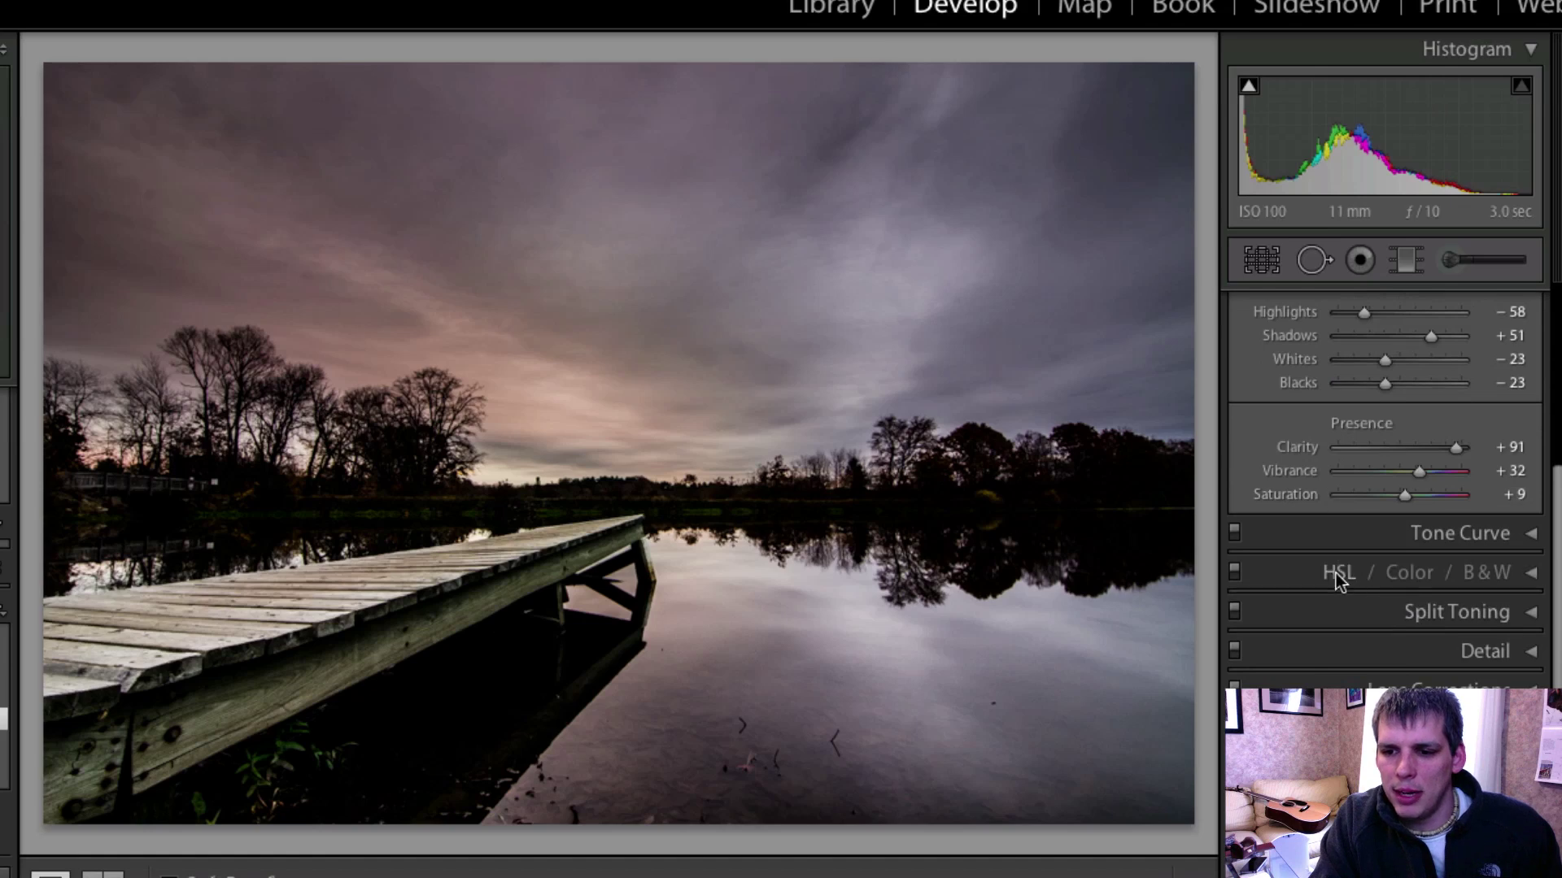
left_click(1338, 573)
scroll(1308, 608, "down", 3)
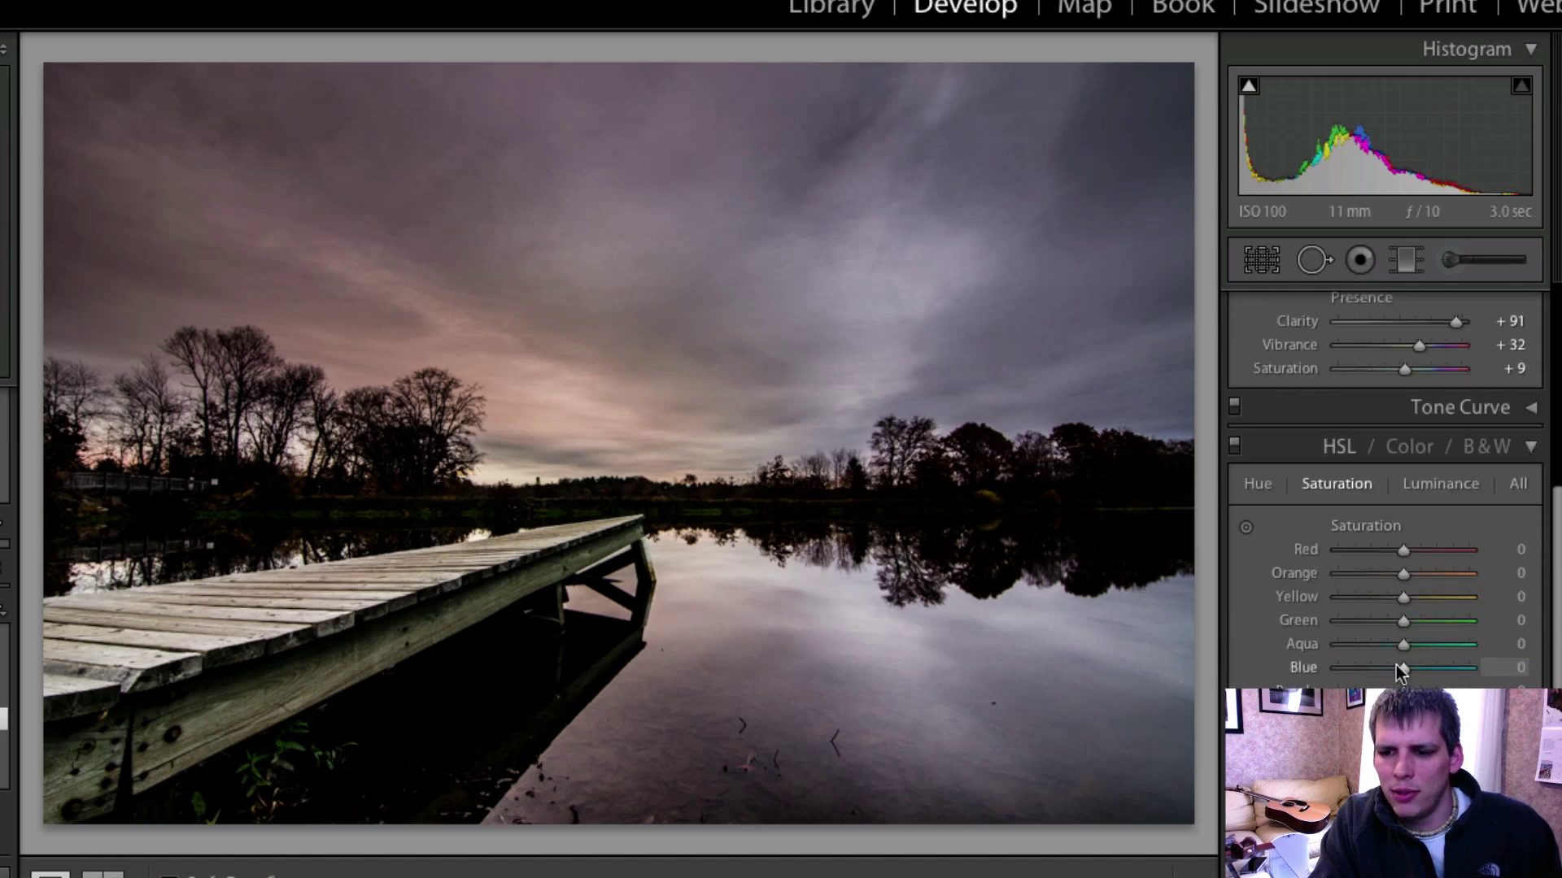
left_click_drag(1401, 673, 1367, 668)
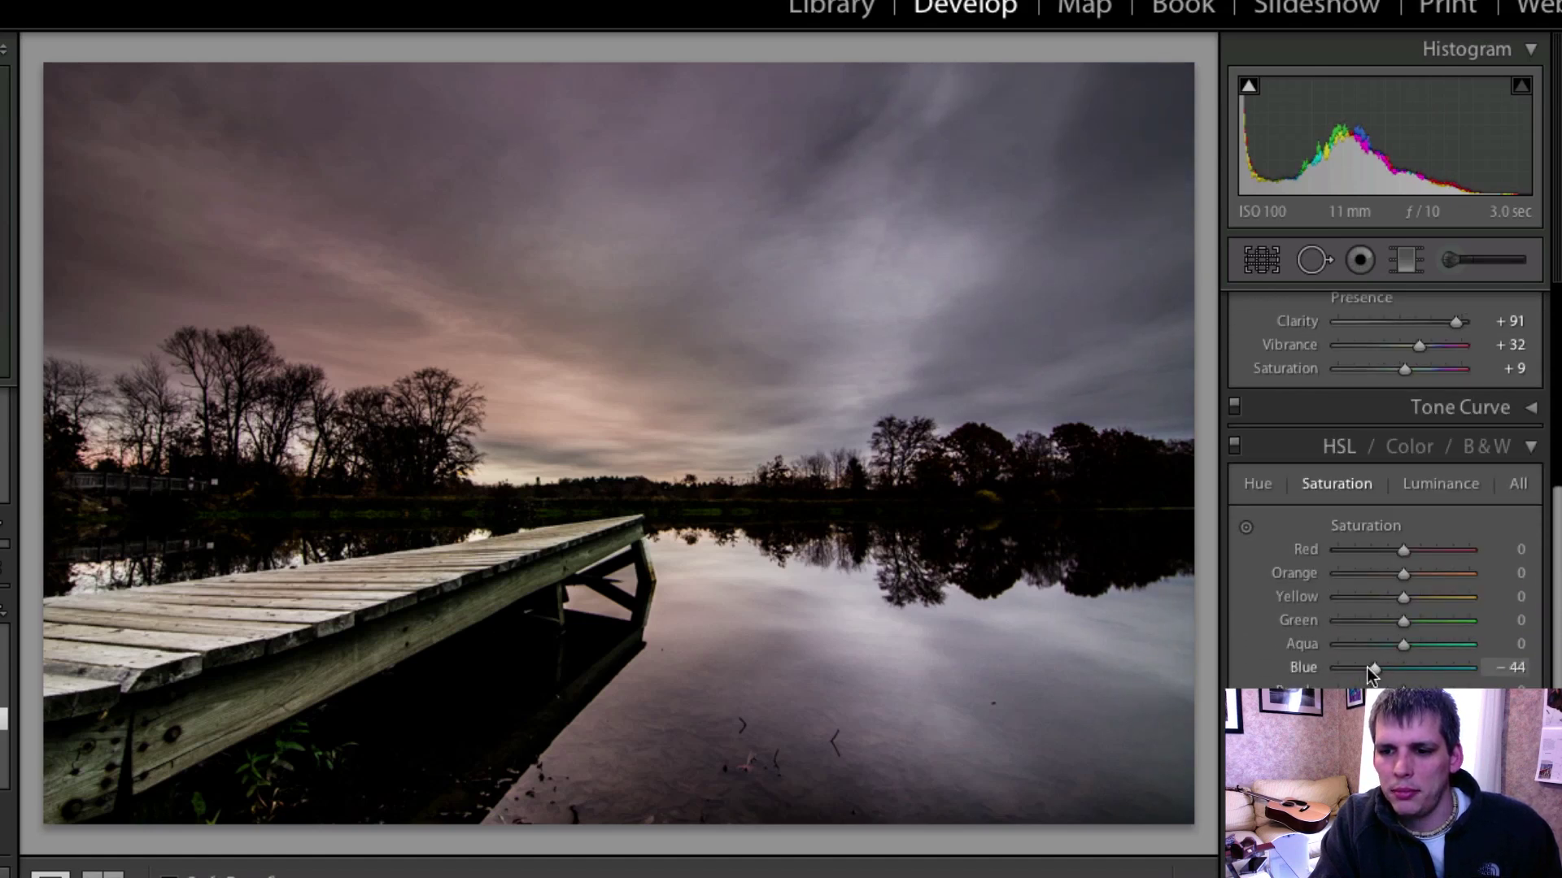
left_click_drag(1404, 549, 1411, 553)
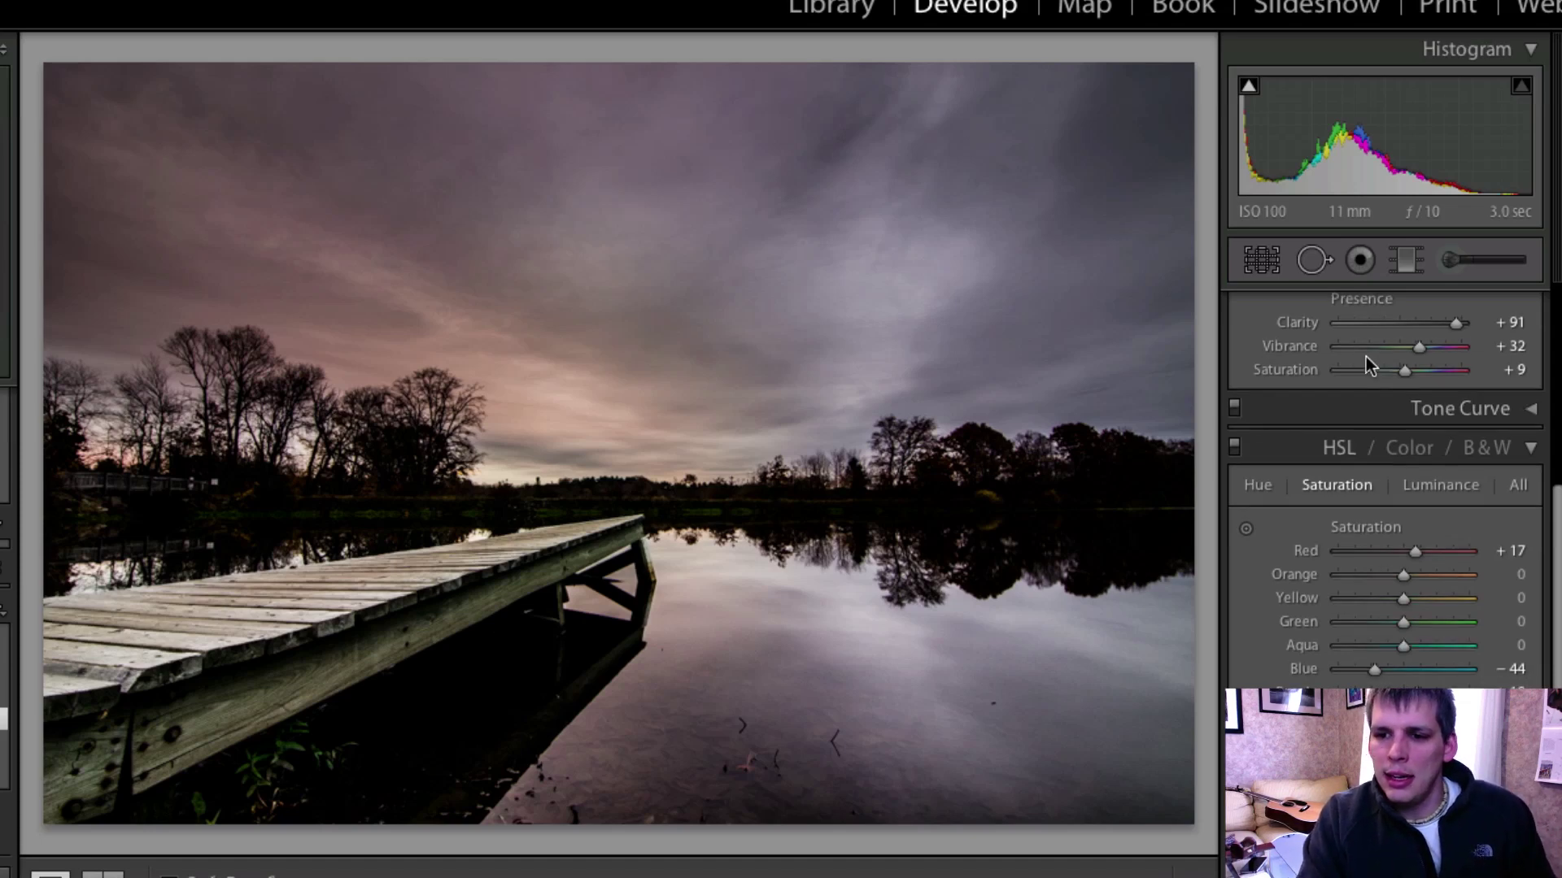
scroll(1366, 357, "up", 5)
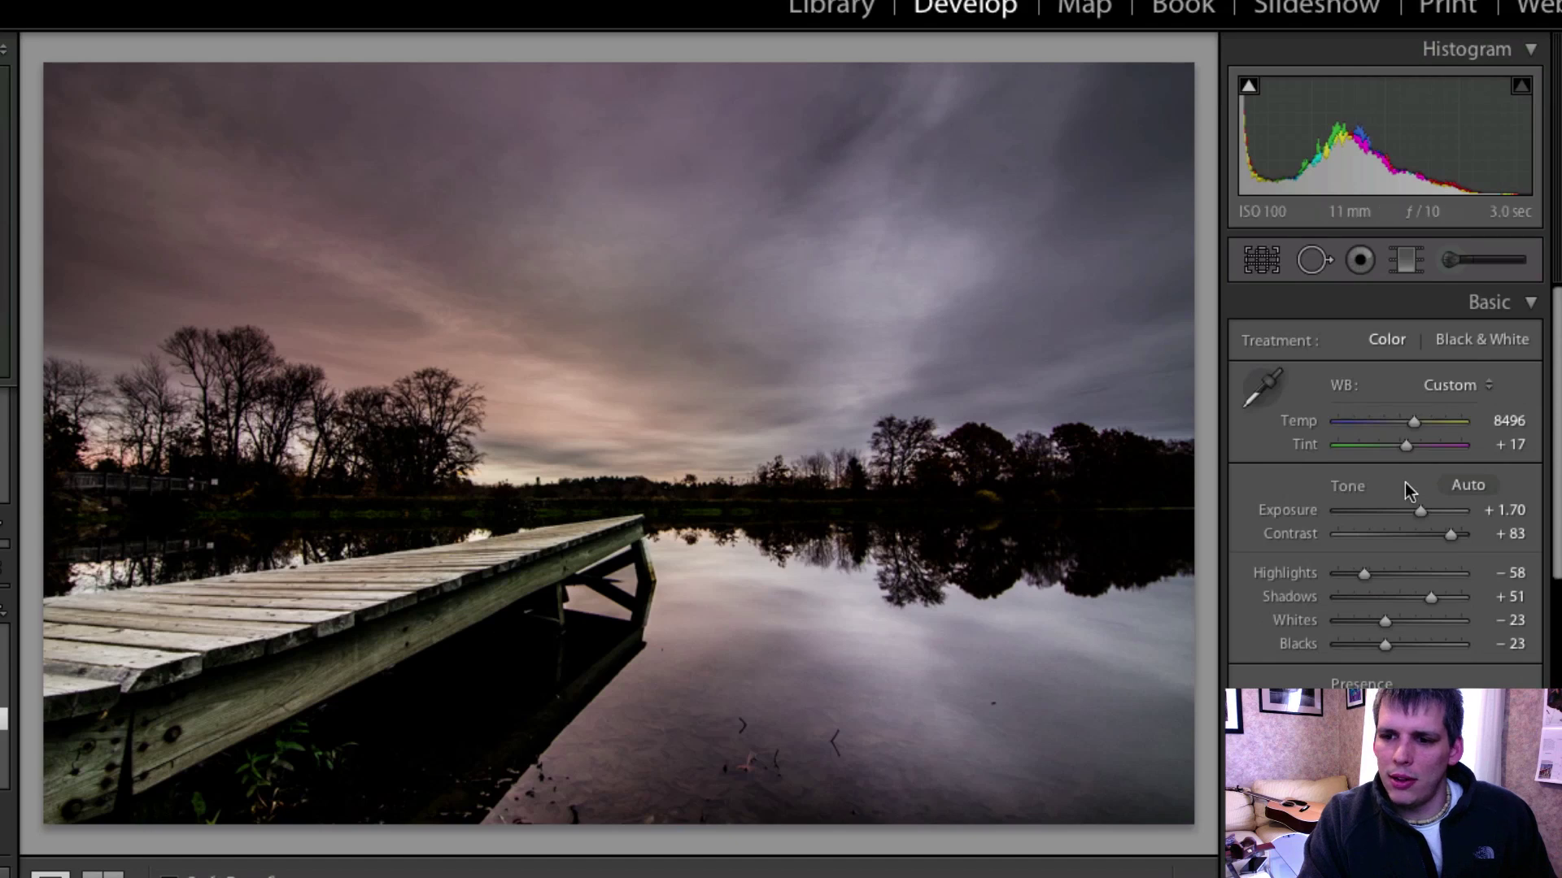
left_click_drag(1353, 576, 1353, 572)
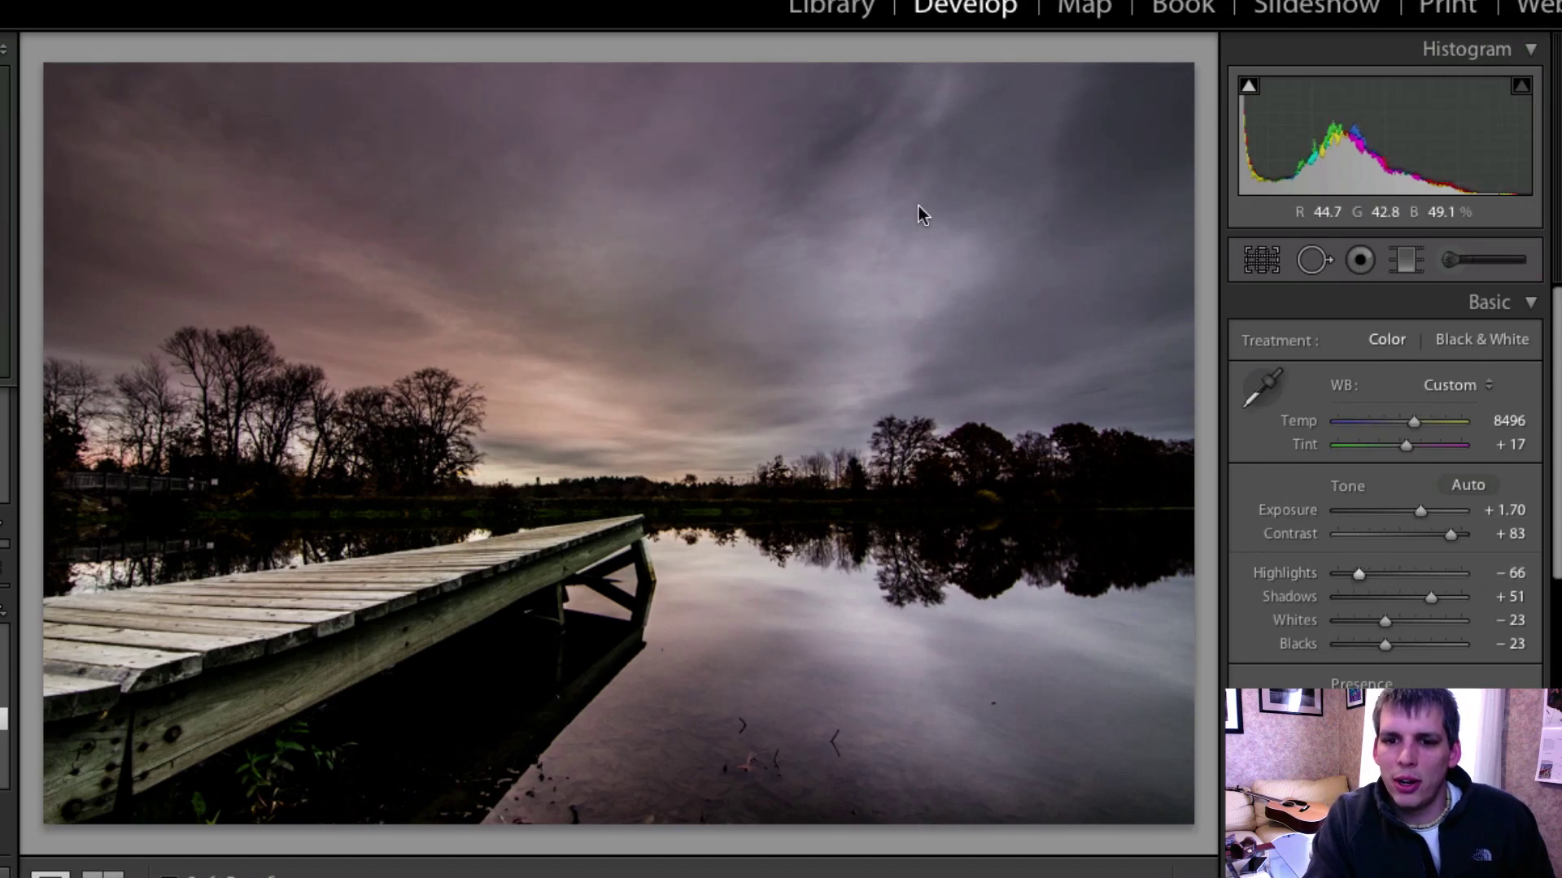
Step: Place a new brush adjustment pin on the water with Highlights at -26
left_click(1440, 264)
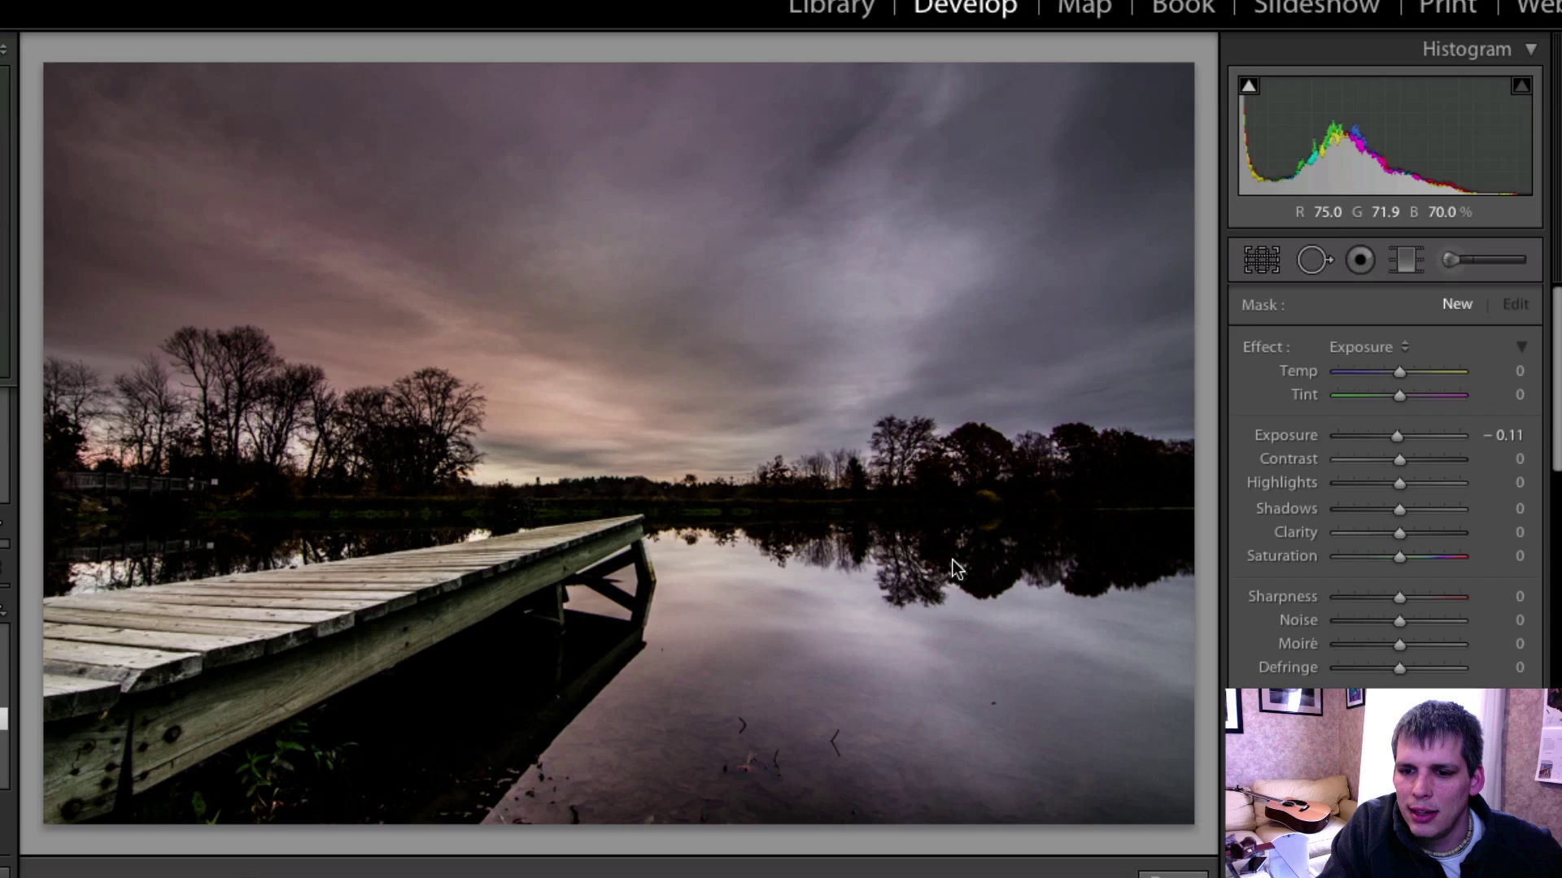
left_click(736, 559)
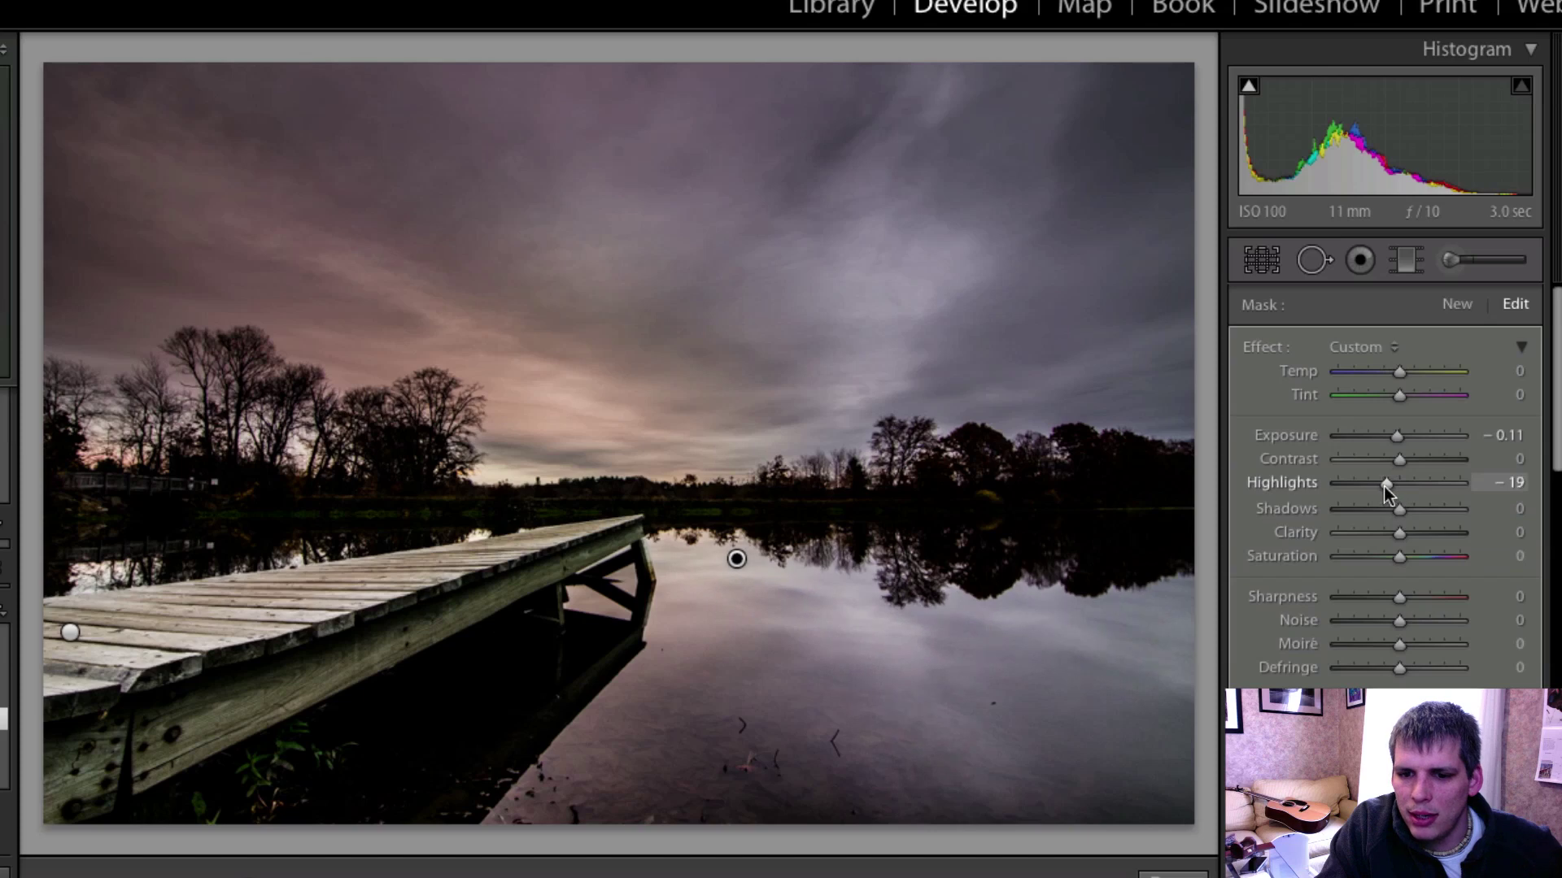
left_click_drag(1384, 487, 1380, 486)
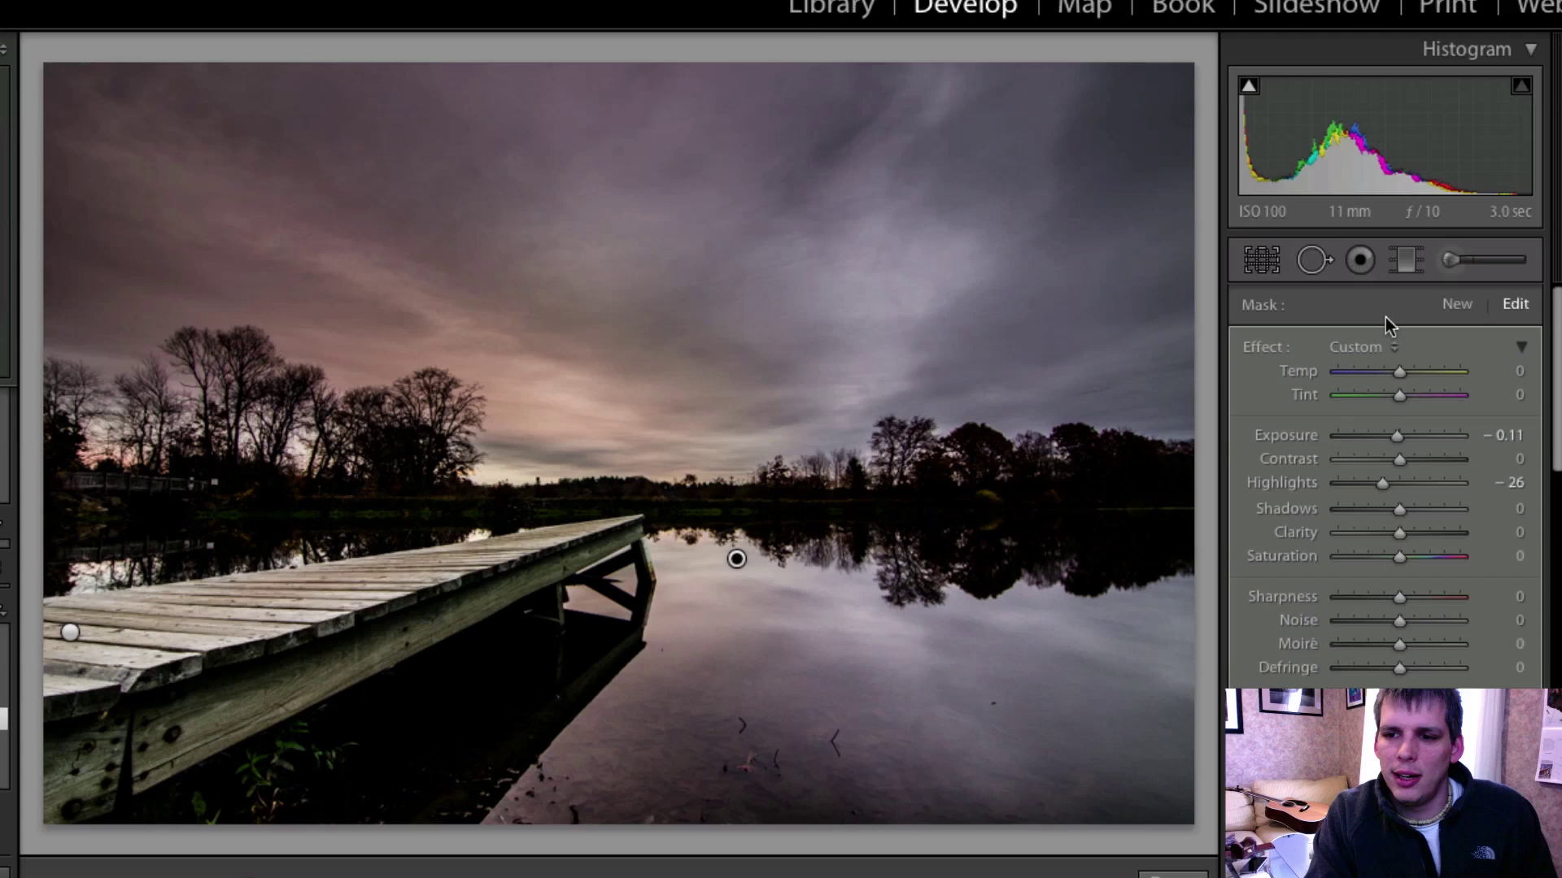
Step: Crop to a 16:9 aspect ratio, shift the frame upward, and straighten it slightly
left_click(1418, 264)
left_click(1257, 259)
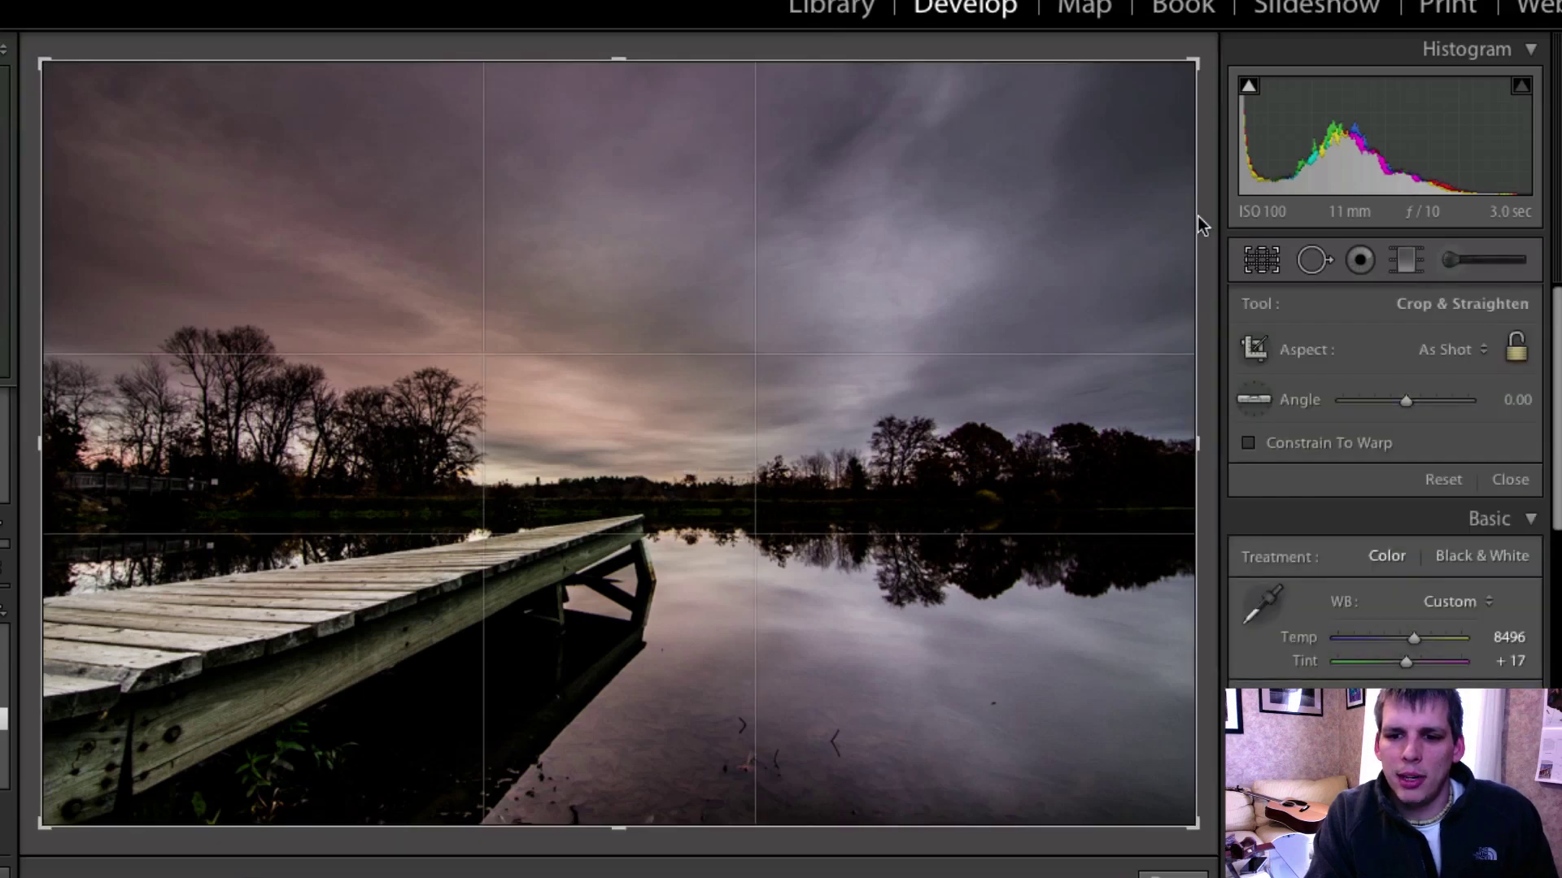
left_click(1428, 350)
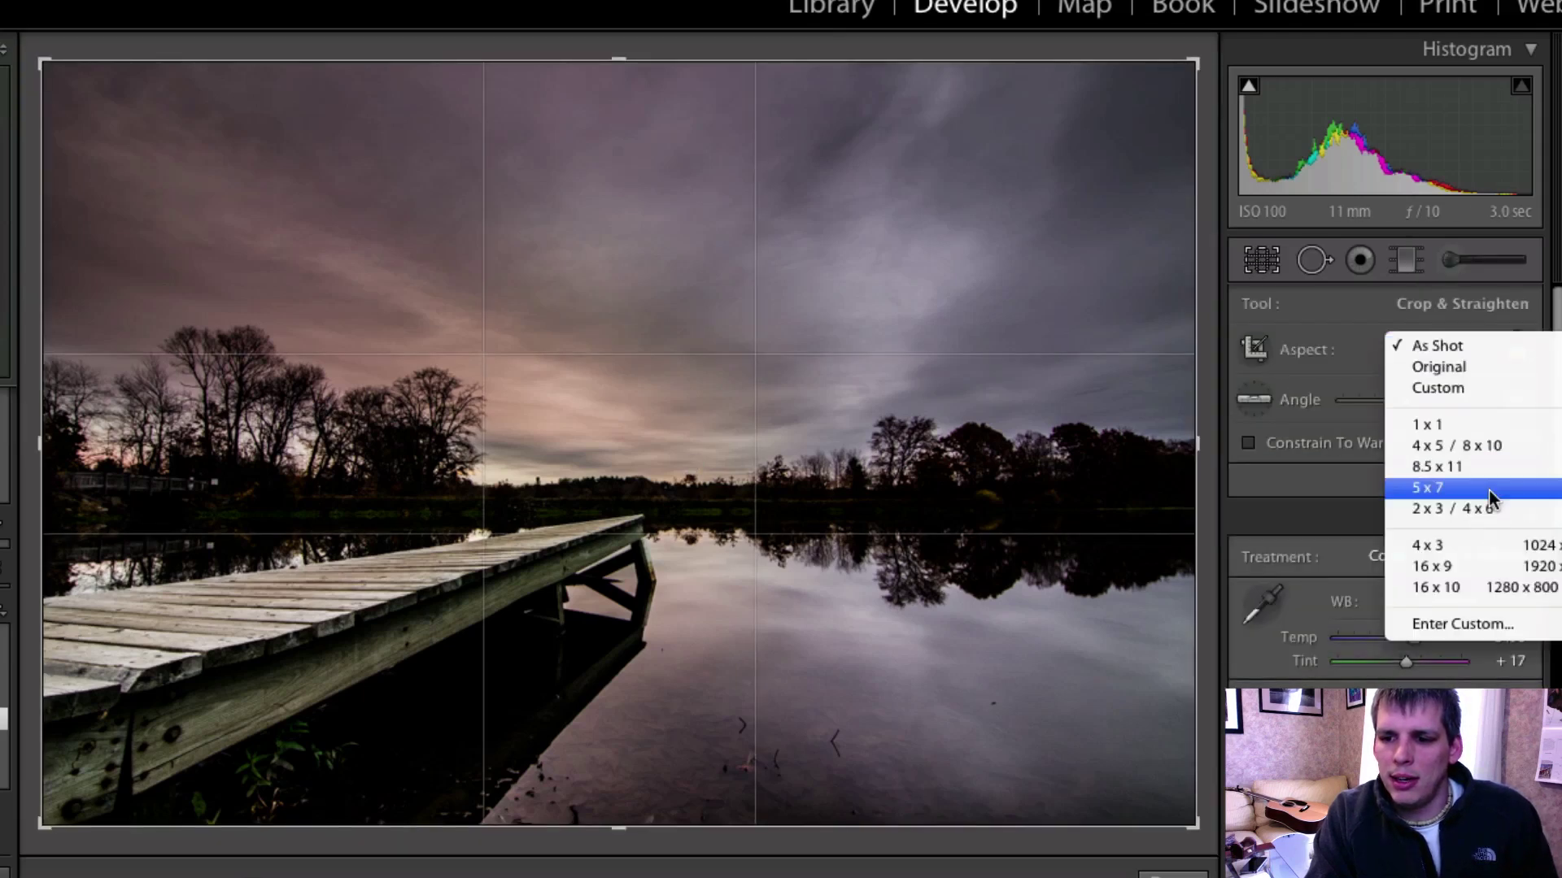
left_click(1488, 566)
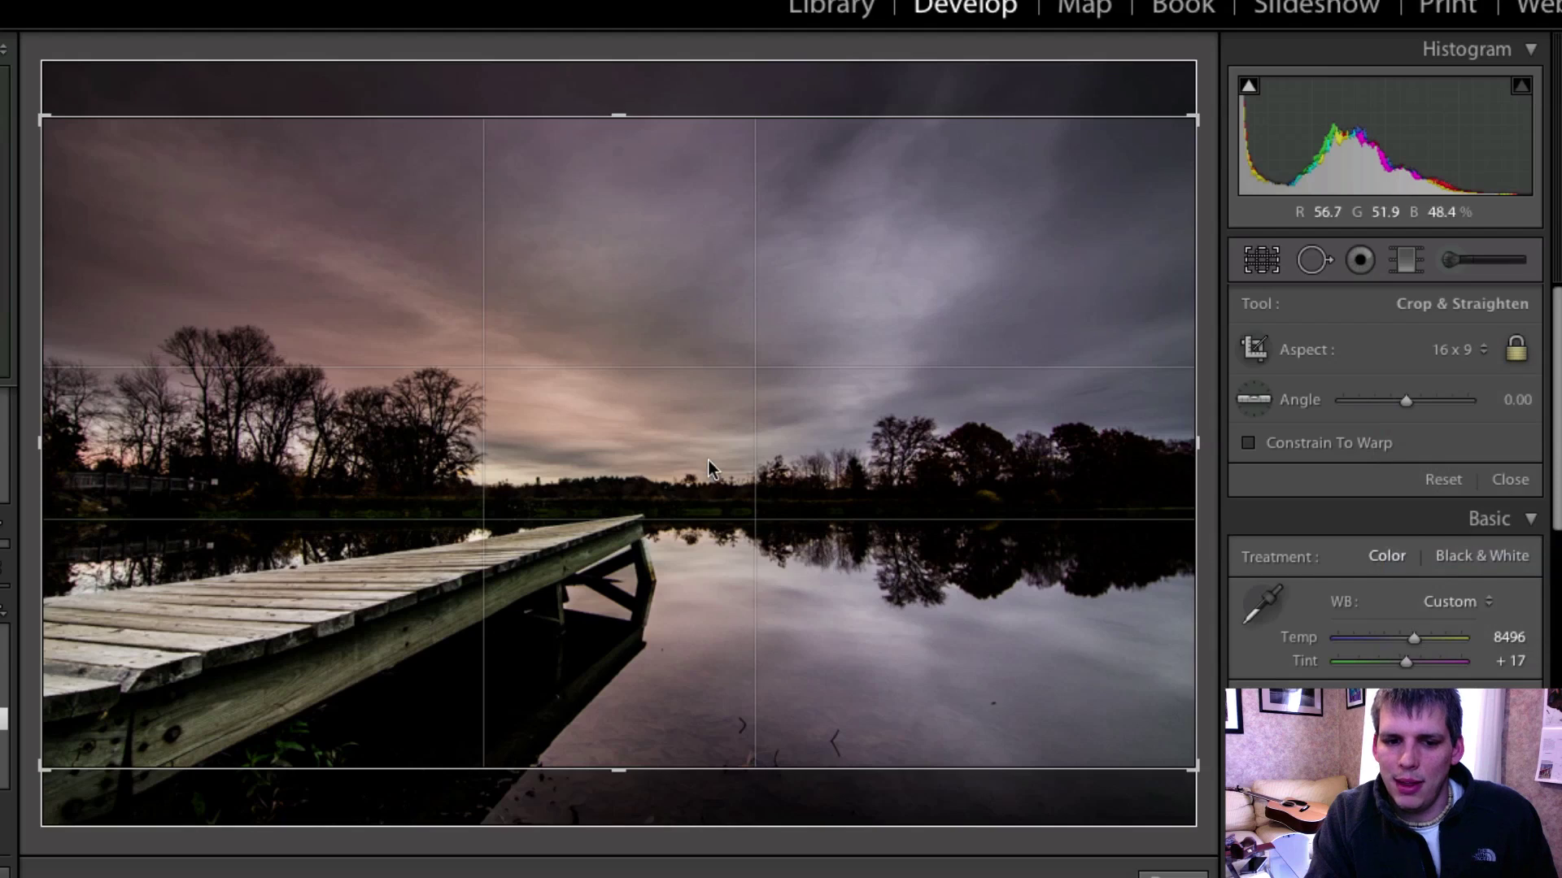
left_click_drag(709, 459, 707, 426)
left_click_drag(1217, 778, 1216, 785)
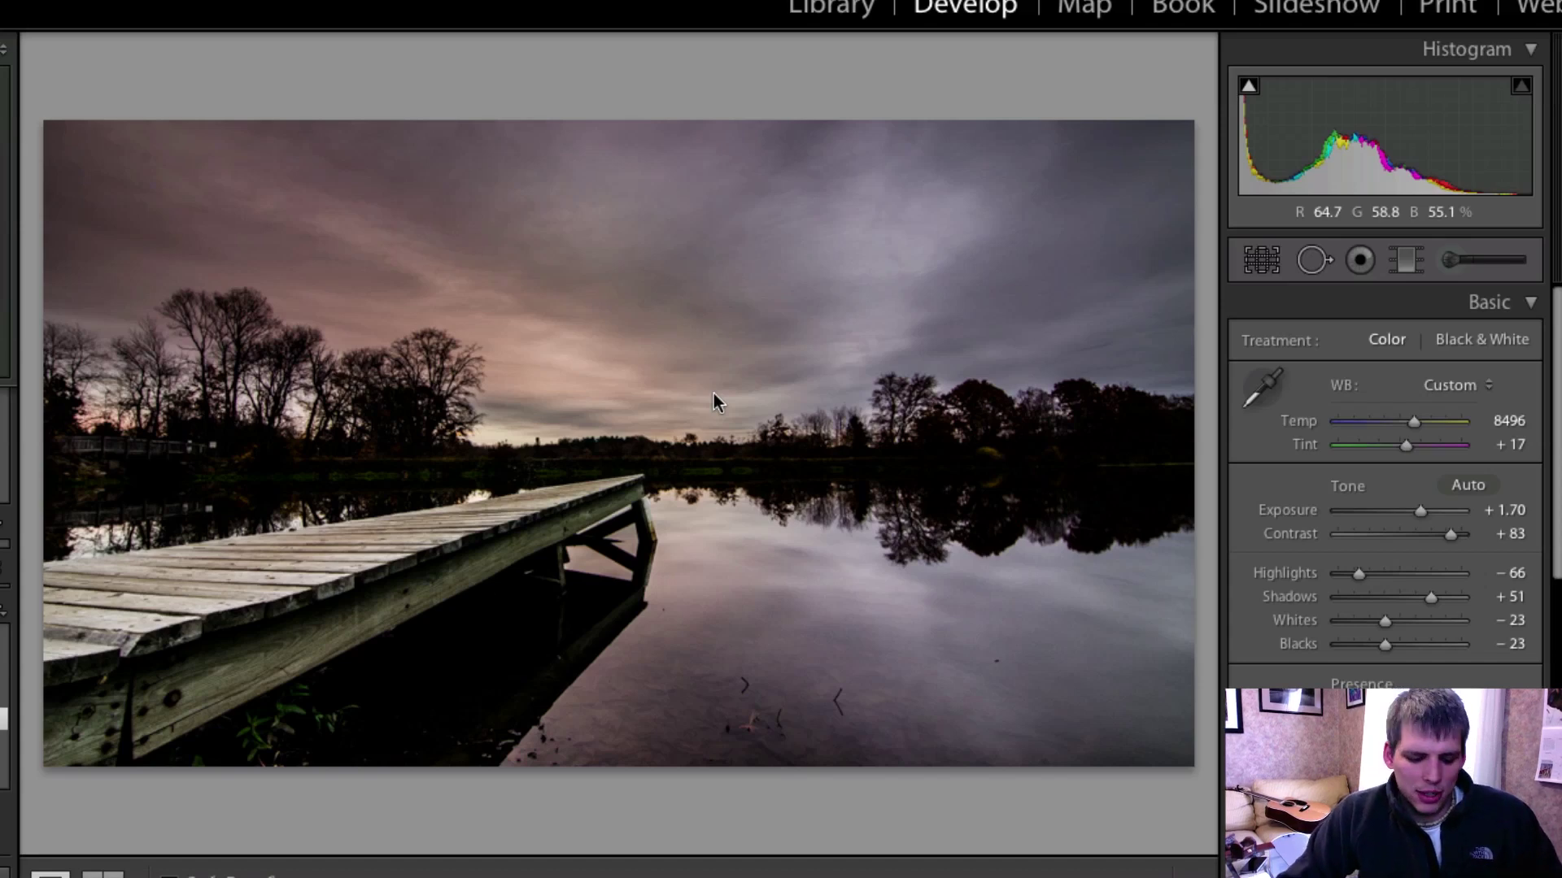
key("backslash")
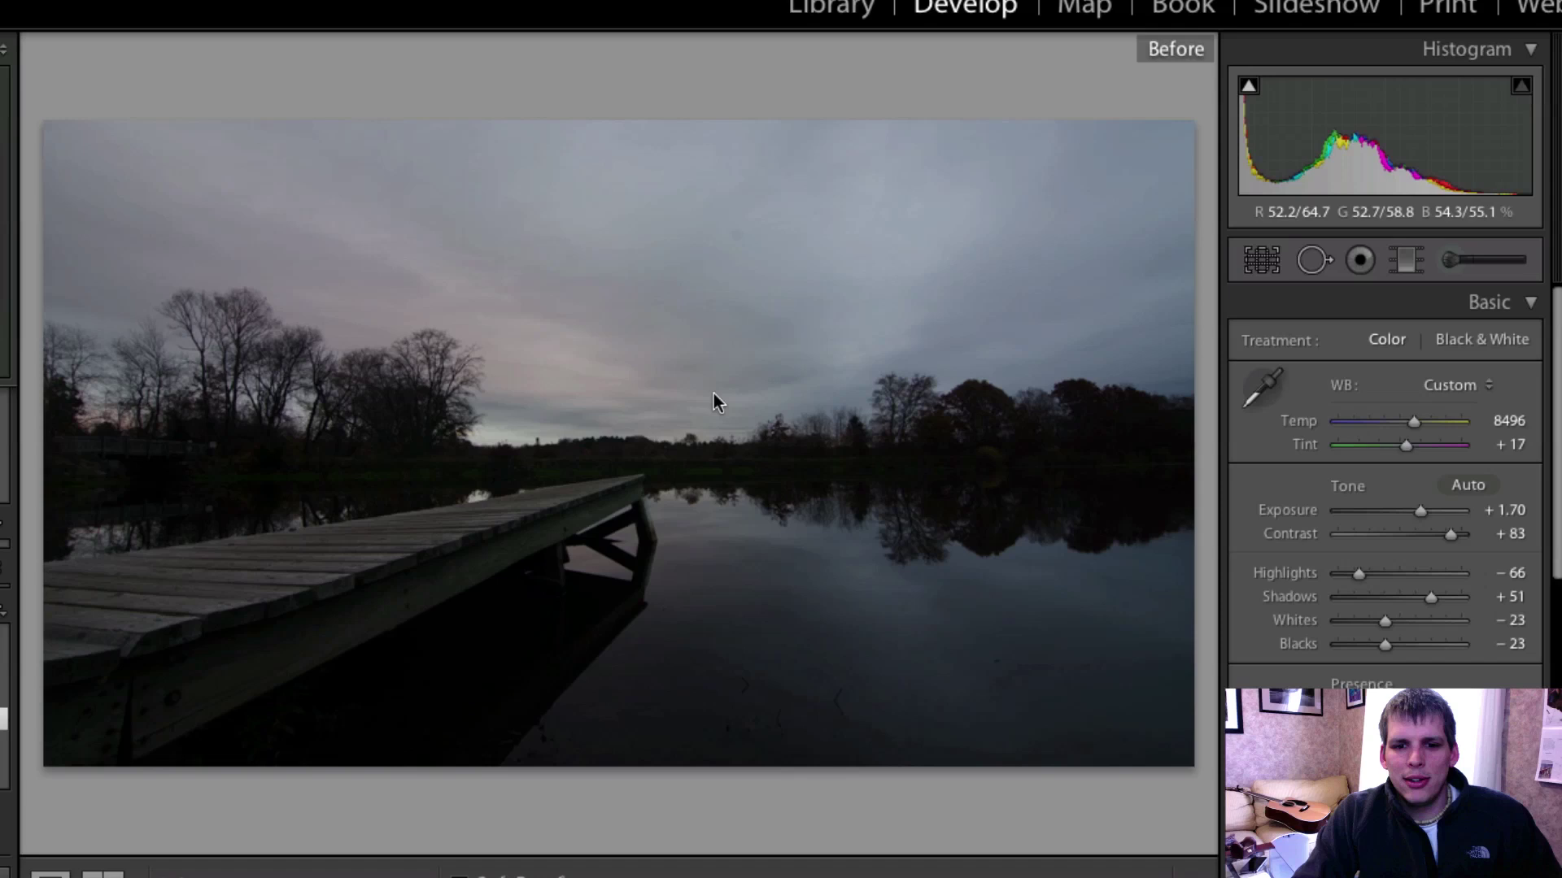
key("backslash")
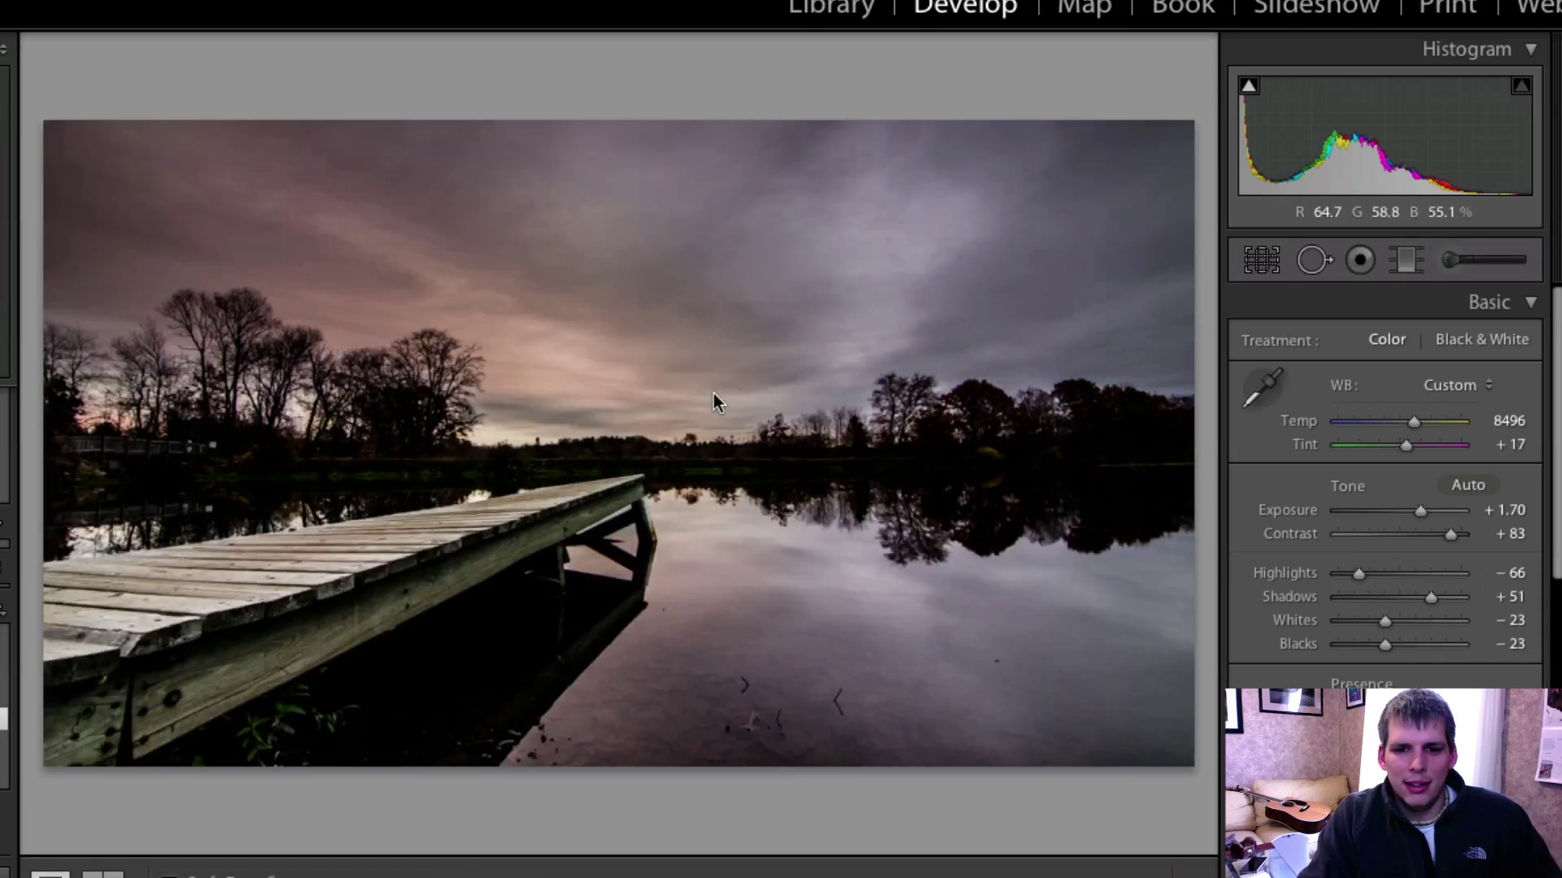